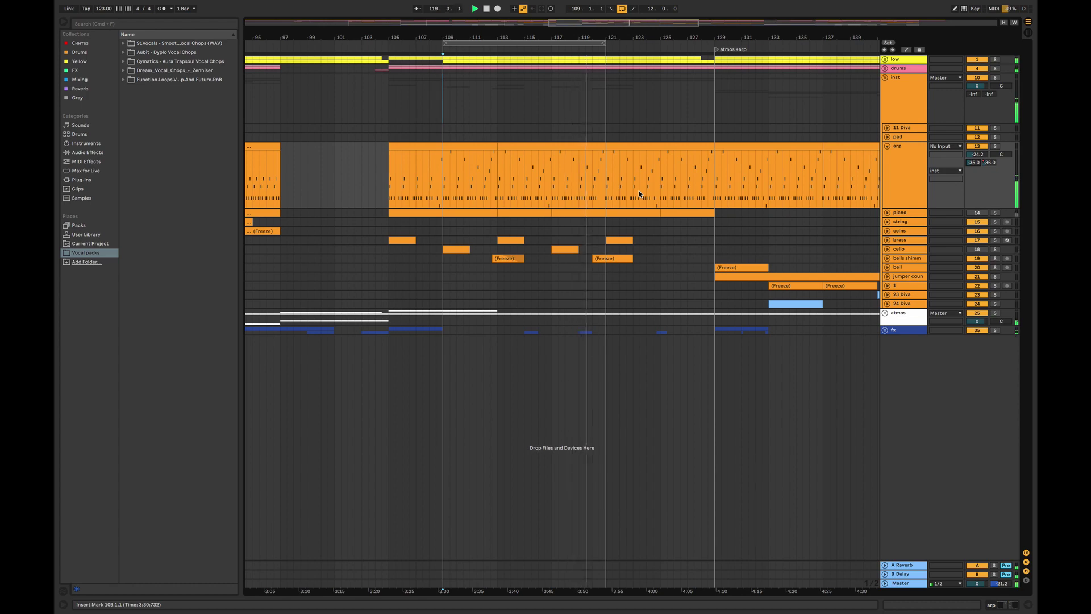
Examine the arp section around bar 109 in the arrangement and close the Diva synth window
key("space")
left_click_drag(343, 37, 253, 75)
left_click_drag(585, 25, 590, 25)
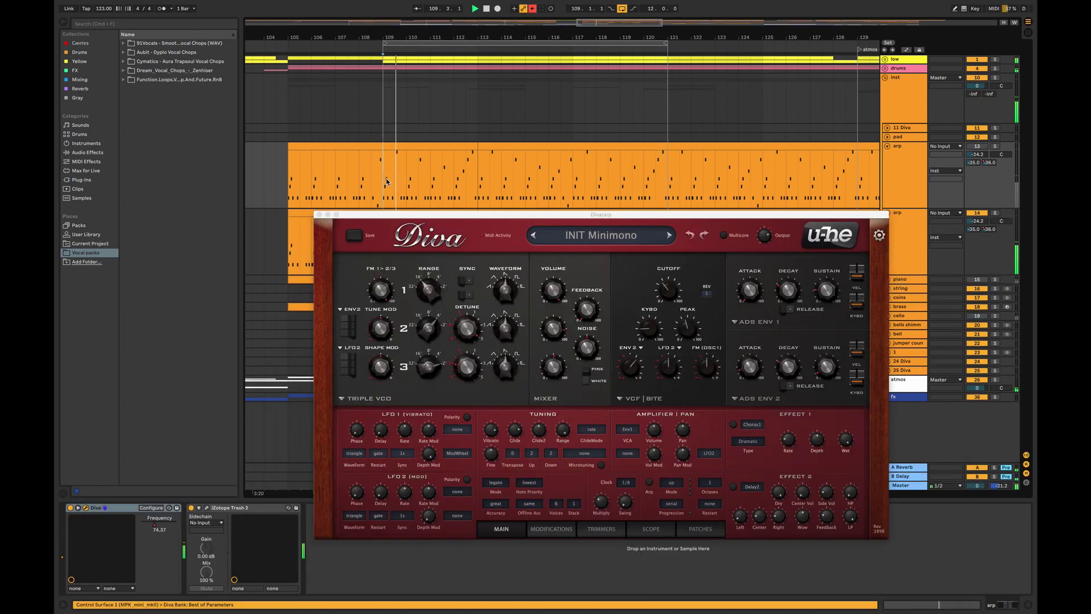
left_click(319, 215)
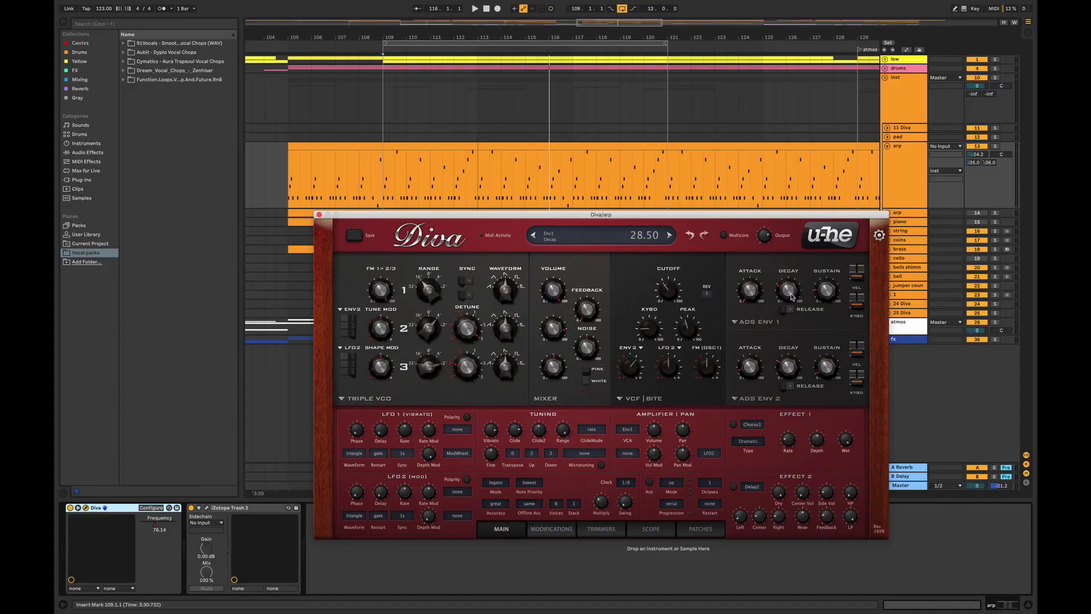
Adjust the envelope 1 decay in Diva, then solo the low and arp tracks and play them together
left_click_drag(792, 296, 792, 286)
left_click(995, 59)
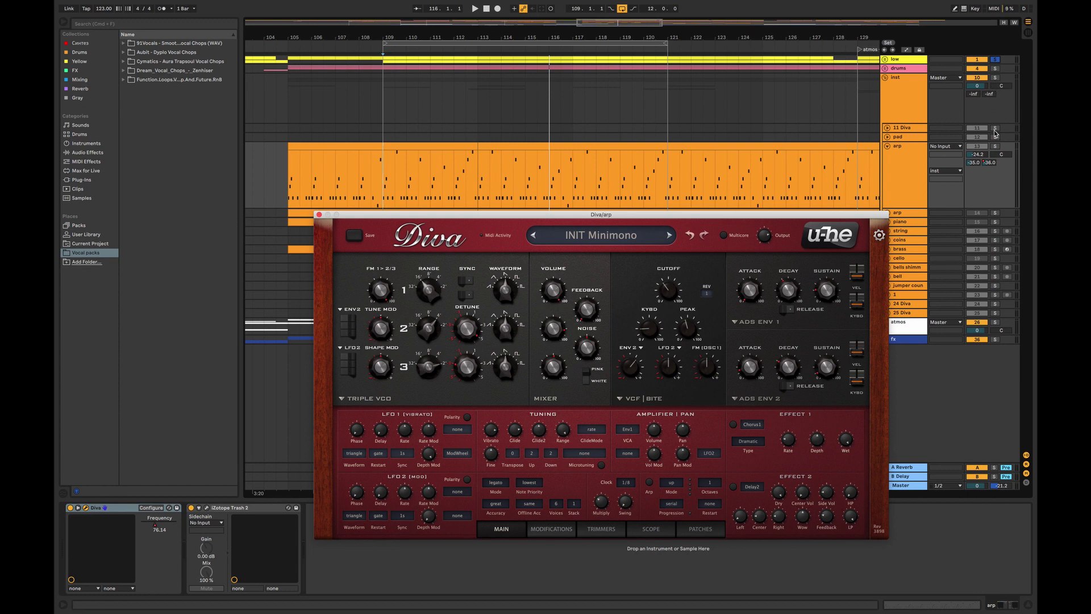
left_click(995, 149)
key("space")
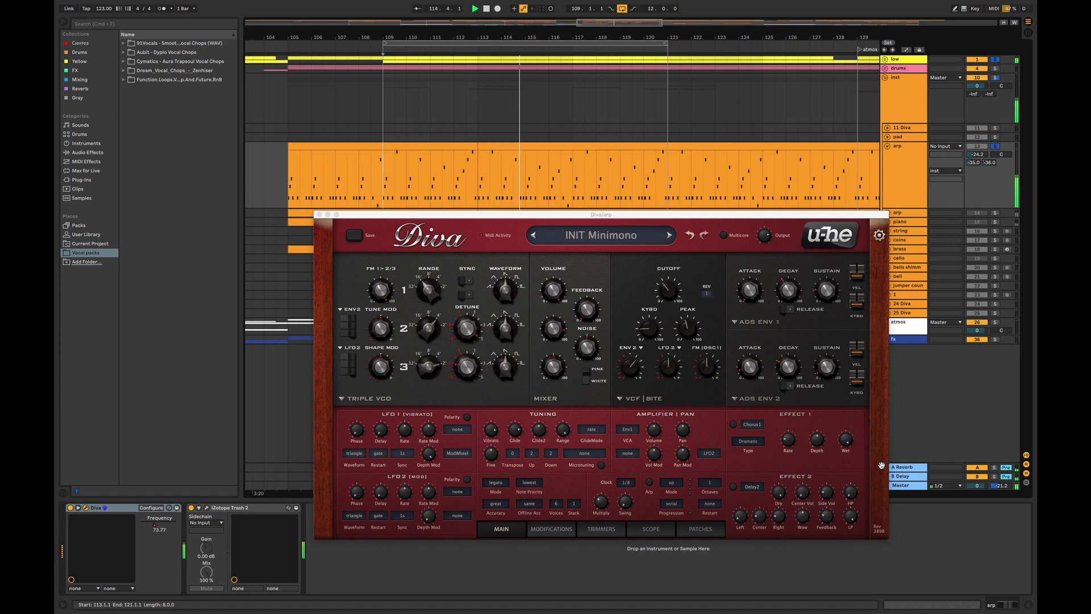
Set the envelope 1 sustain in Diva to 50
left_click(829, 291)
left_click_drag(830, 291, 834, 264)
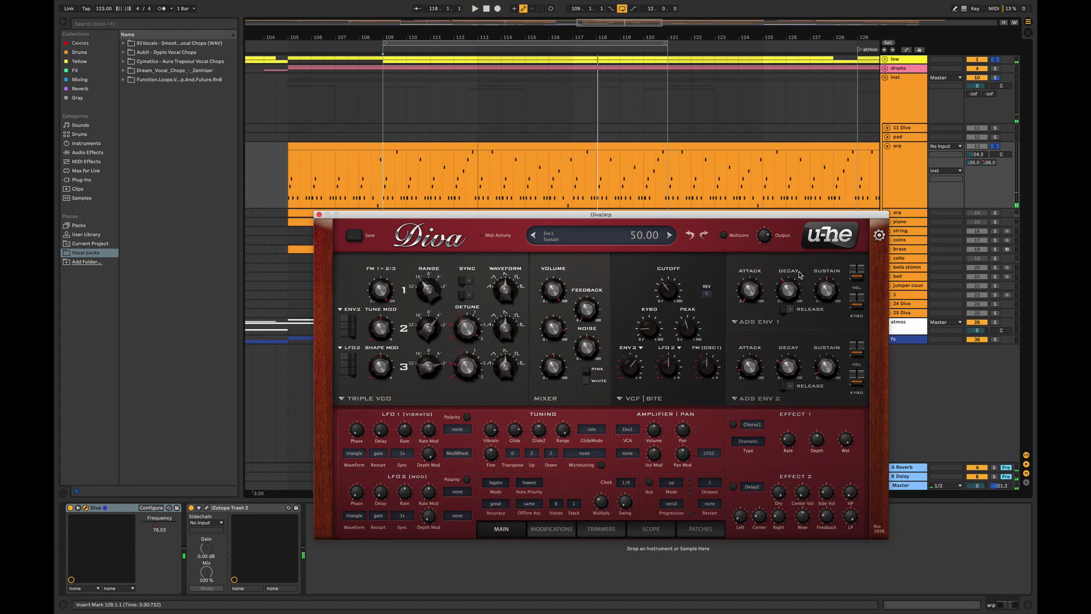
Switch on the Auto Filter on the Master track
left_click(910, 486)
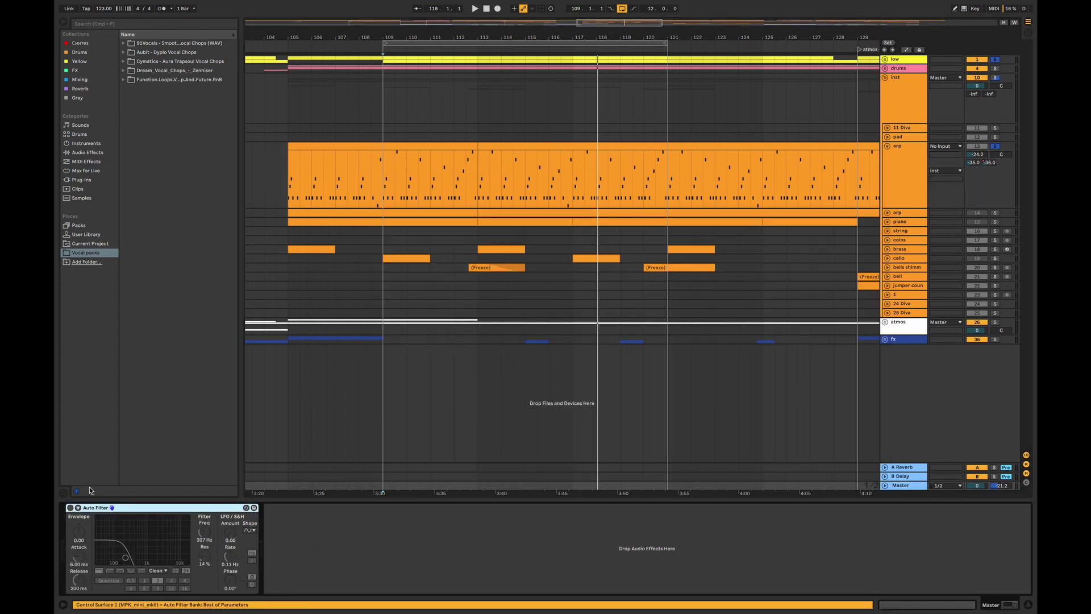
left_click(70, 508)
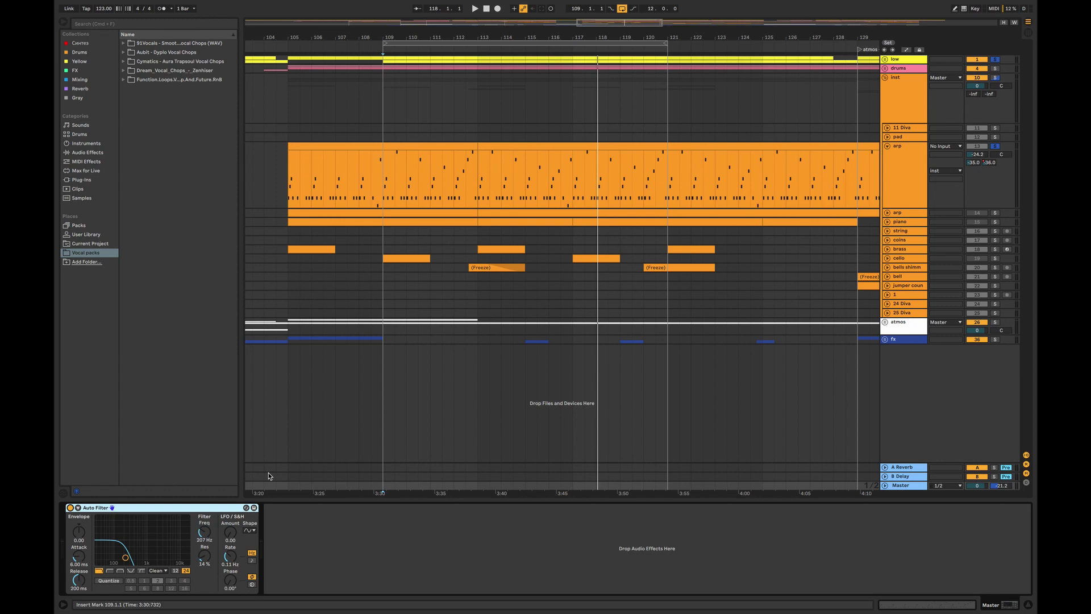
Set the arp's Diva envelope 1 decay to 22, lower its sustain, and play from bar 109
left_click(383, 189)
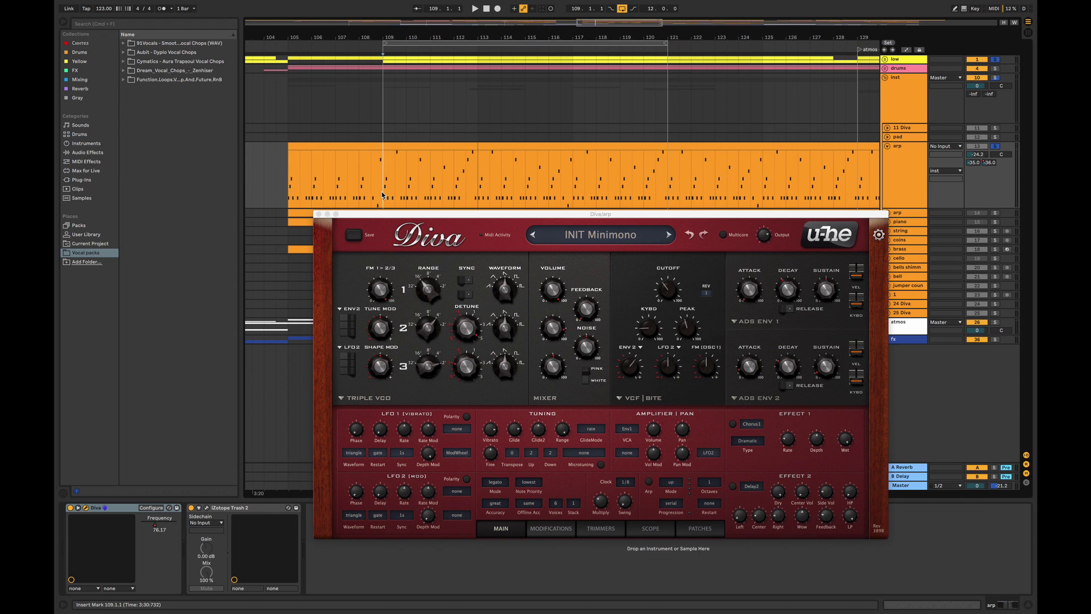
left_click(784, 291)
left_click_drag(785, 291, 767, 309)
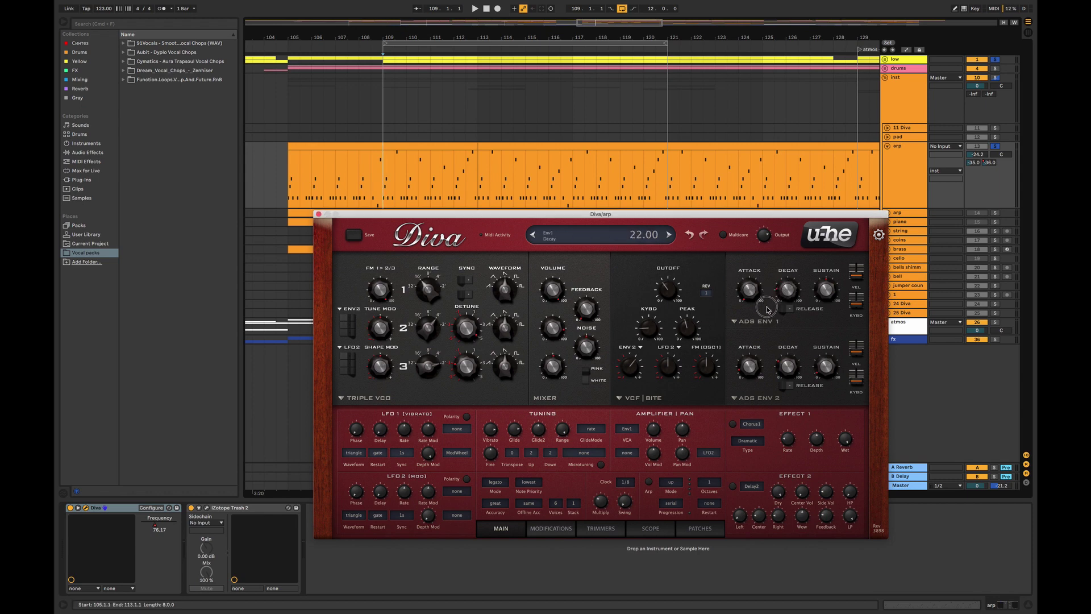
left_click_drag(827, 289, 825, 308)
left_click(387, 176)
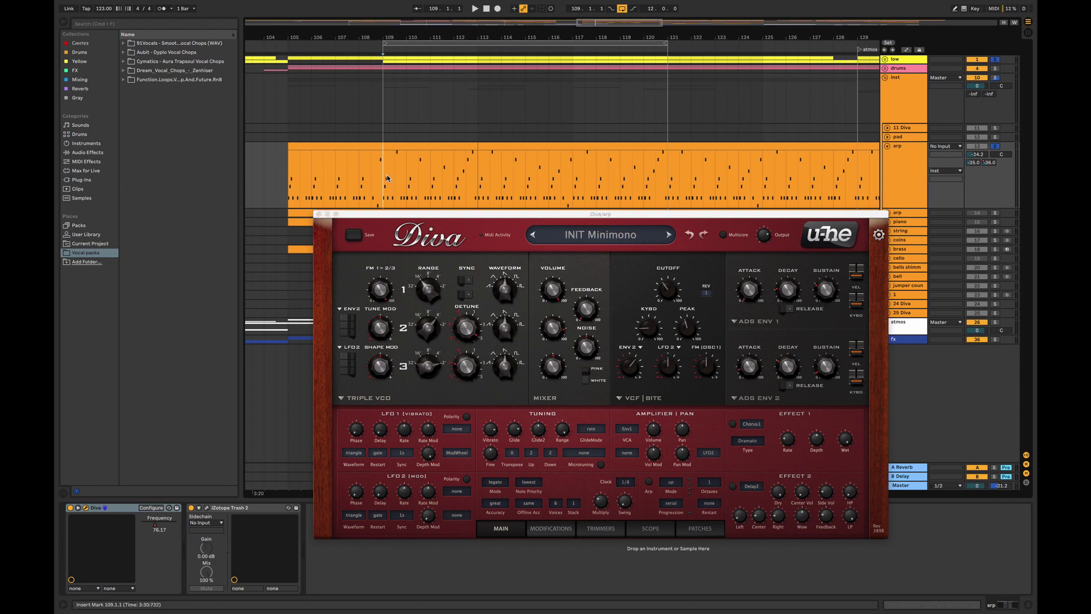
key("space")
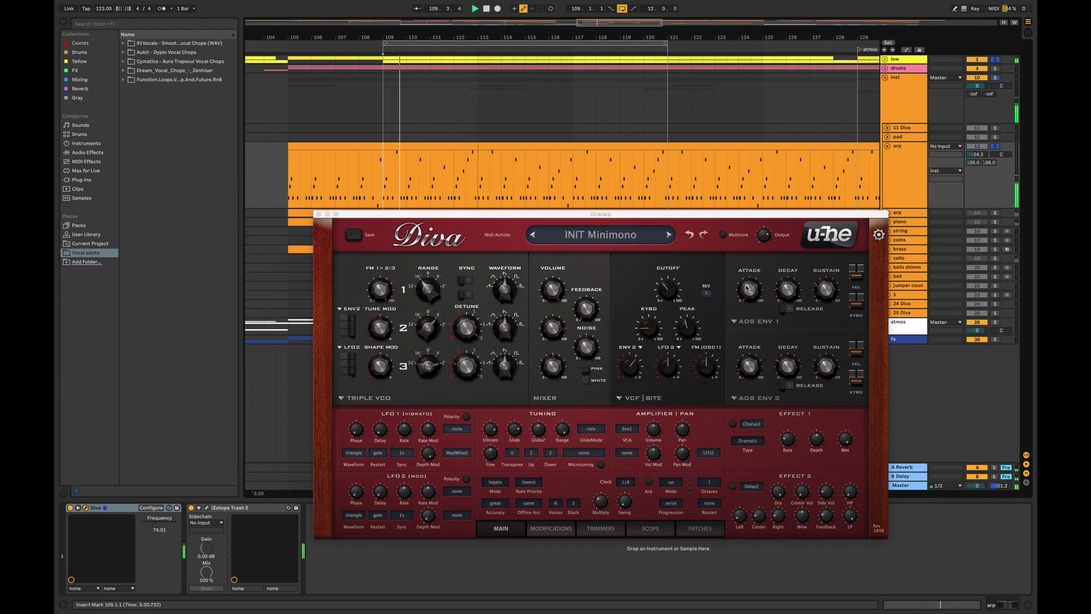
Fine-tune Diva's envelope 1 sustain during playback and set the filter cutoff to 71.55, closing the synth window
left_click(787, 292)
left_click(830, 290)
left_click_drag(833, 288, 833, 301)
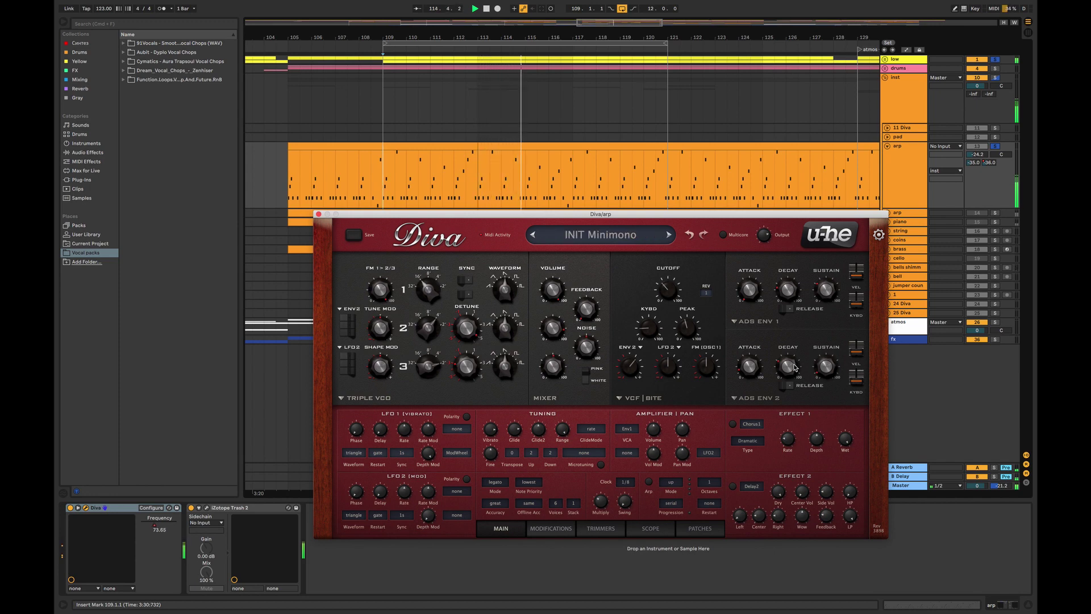
left_click_drag(669, 291, 676, 308)
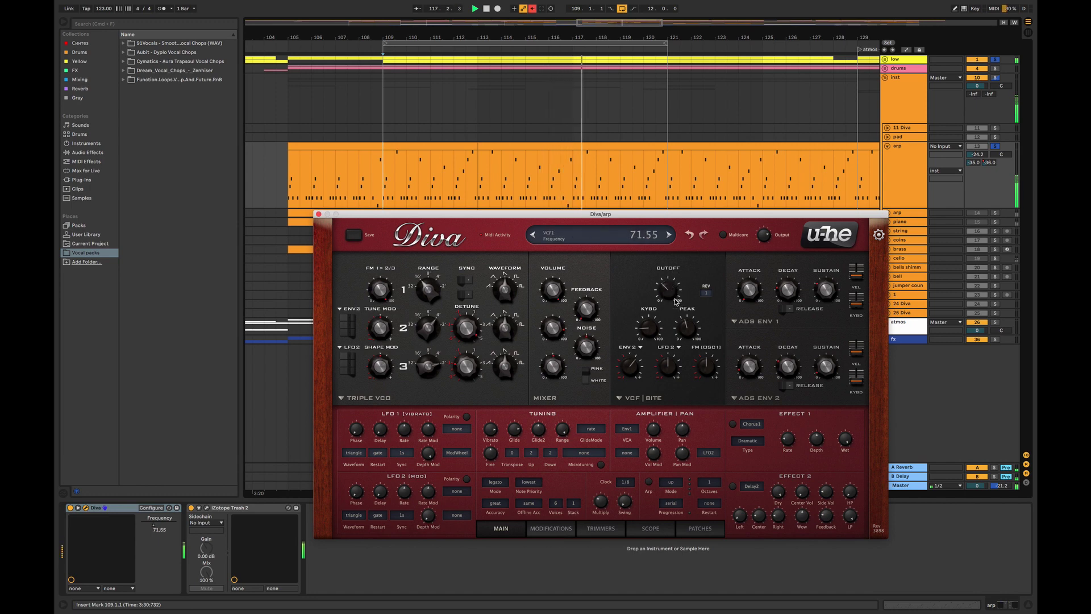
left_click(319, 214)
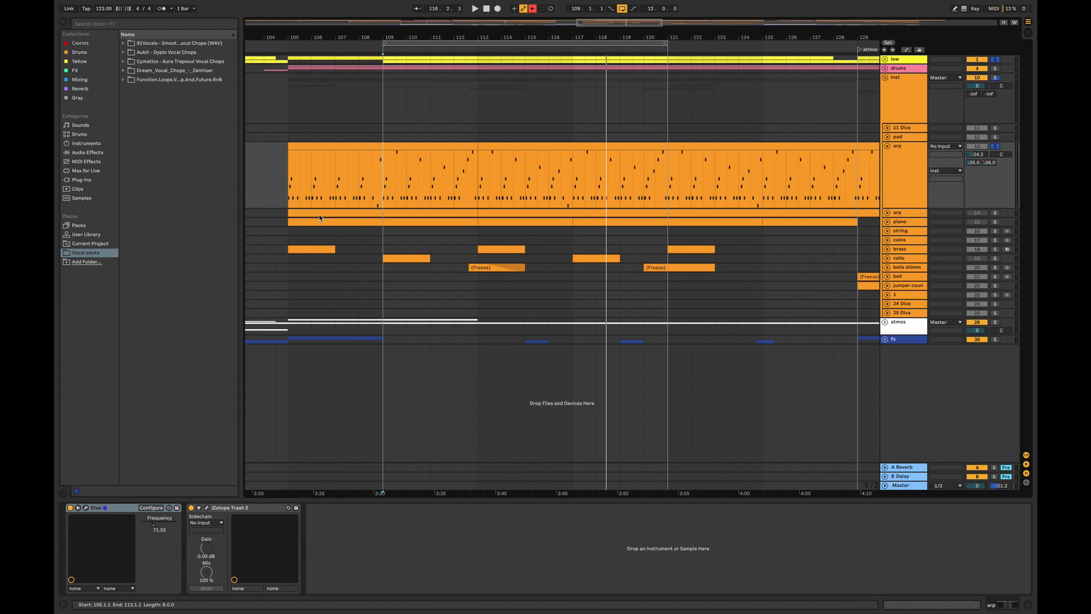
Open the arp clip around bar 109 and examine its repeating note pattern
double_click(398, 146)
left_click_drag(199, 524, 357, 524)
left_click_drag(310, 491, 402, 491)
left_click_drag(314, 468, 477, 467)
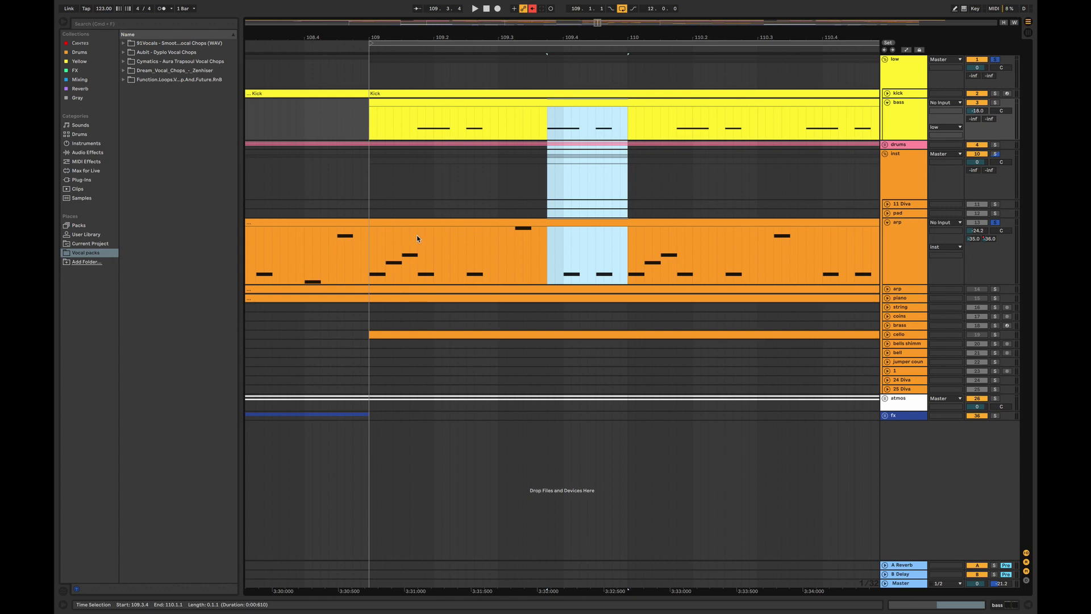
Delete the low arp notes in bar 109 that coincide with the bass notes, including the one at 109.1.4
left_click_drag(418, 228, 432, 224)
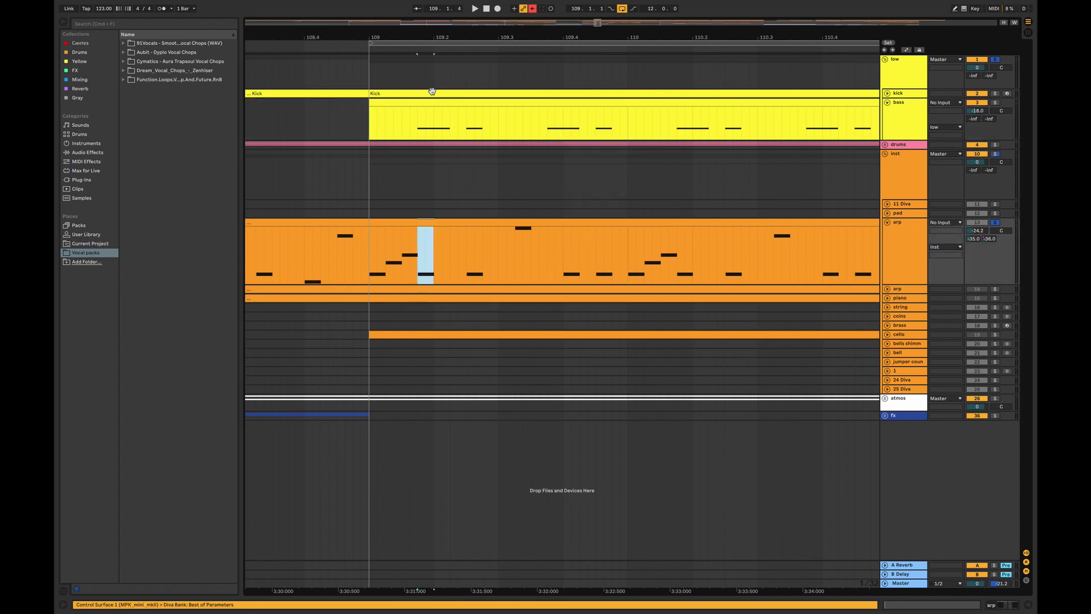
left_click_drag(431, 37, 411, 31)
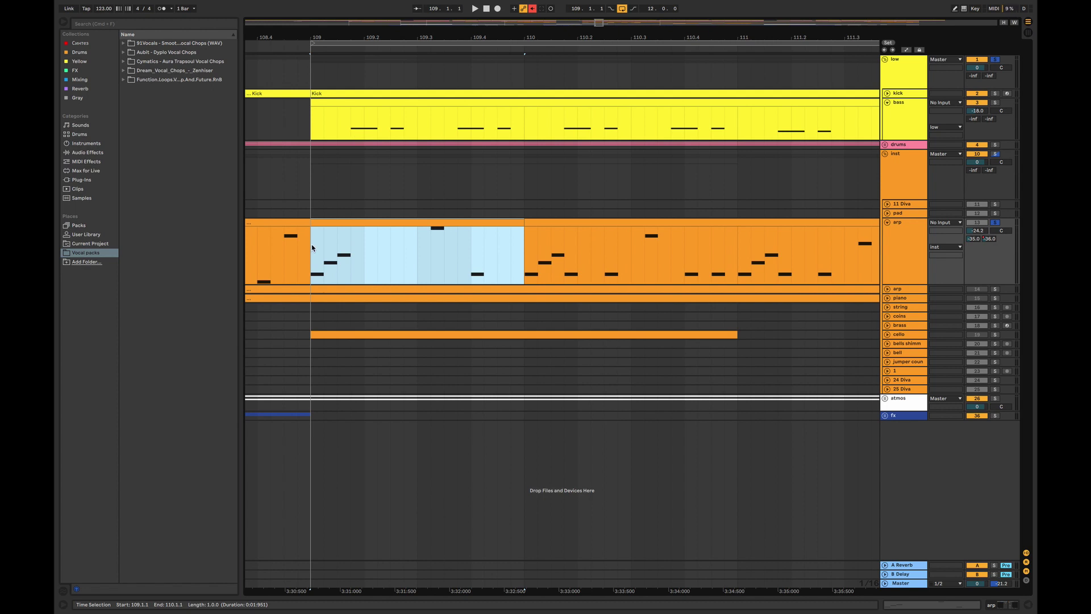
Copy the first arp note of bar 109 to 109.2.2 and 109.2.4, and repeat it in consecutive sixteenths through 109.3.3
left_click(313, 263)
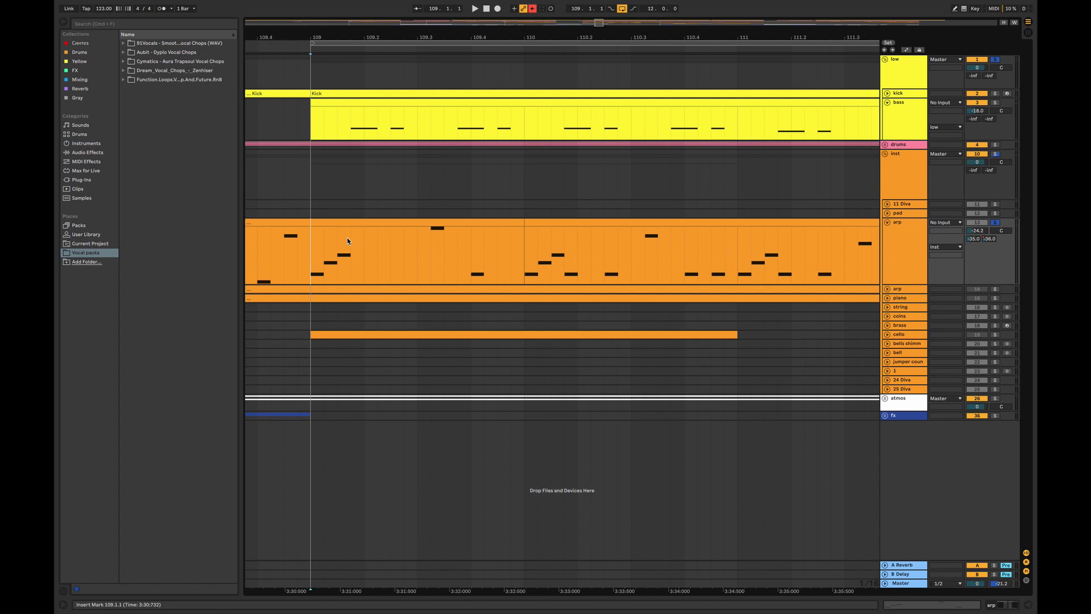
left_click_drag(313, 258, 322, 261)
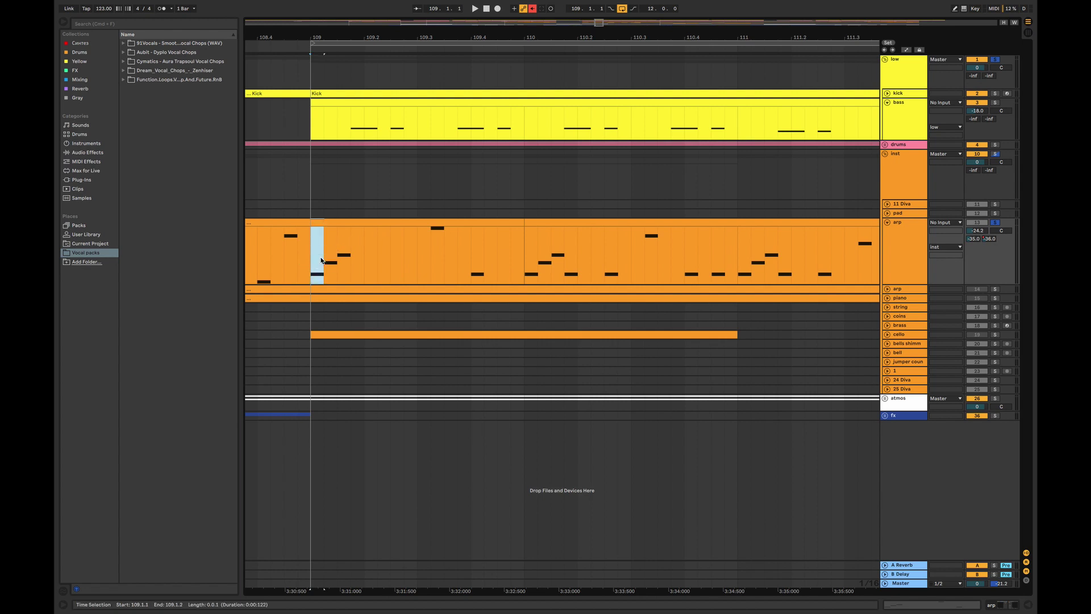
left_click(375, 265)
key("super+v")
left_click(402, 264)
key("super+v")
key("super+d")
key("super+d")
key("super+d")
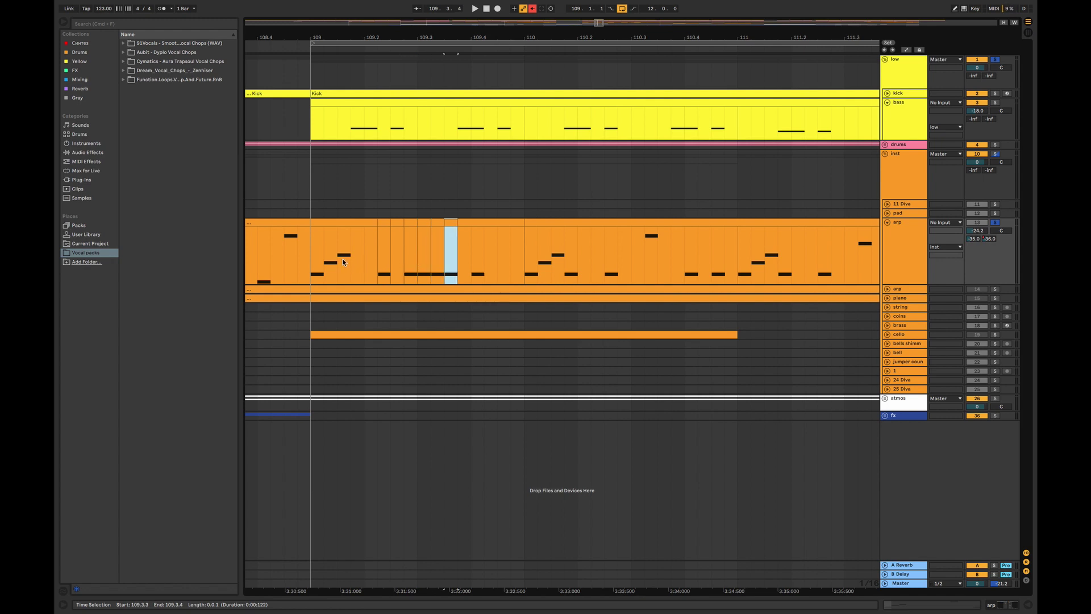
Consolidate the arp's bar 109 into one clip and raise the note at 1.3 to G3 and the one at 1.3.2 to E4
left_click_drag(312, 260, 522, 219)
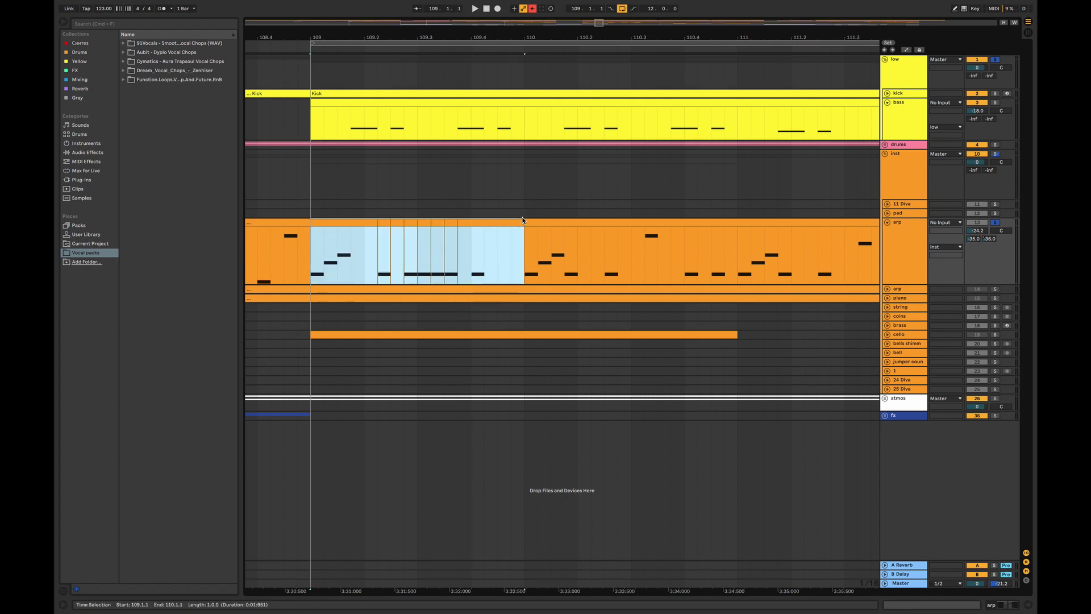
double_click(458, 224)
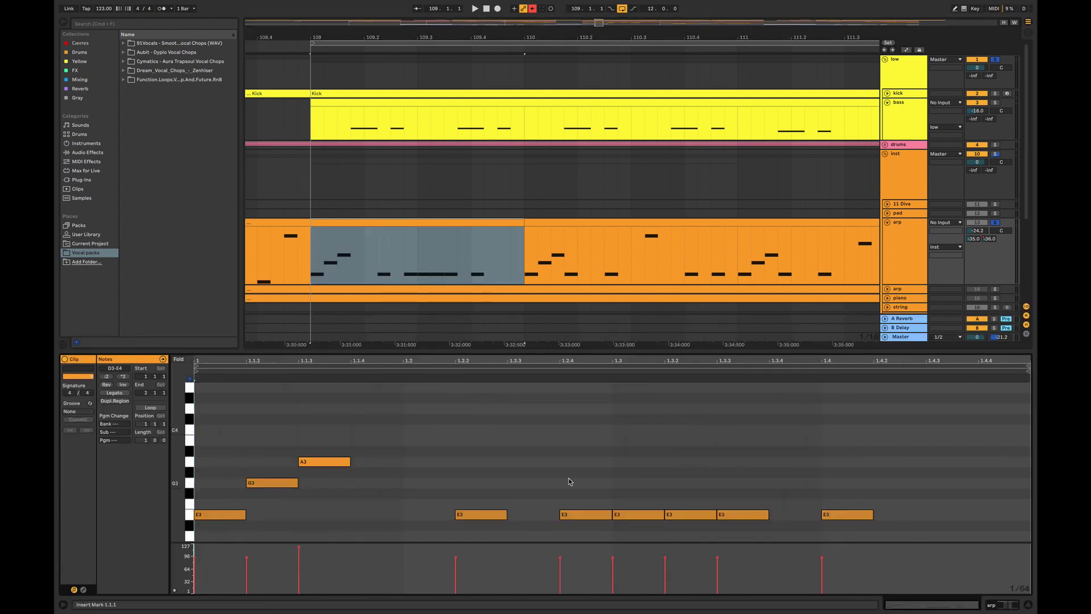
left_click_drag(613, 514, 626, 487)
left_click_drag(673, 516, 678, 467)
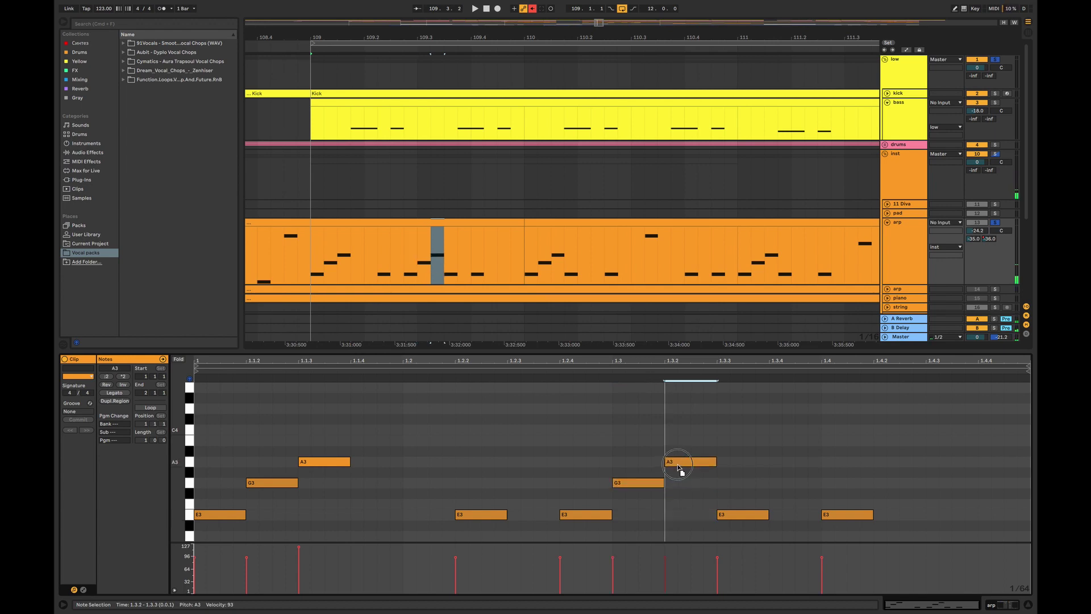
left_click_drag(685, 469, 687, 511)
key("shift+Up")
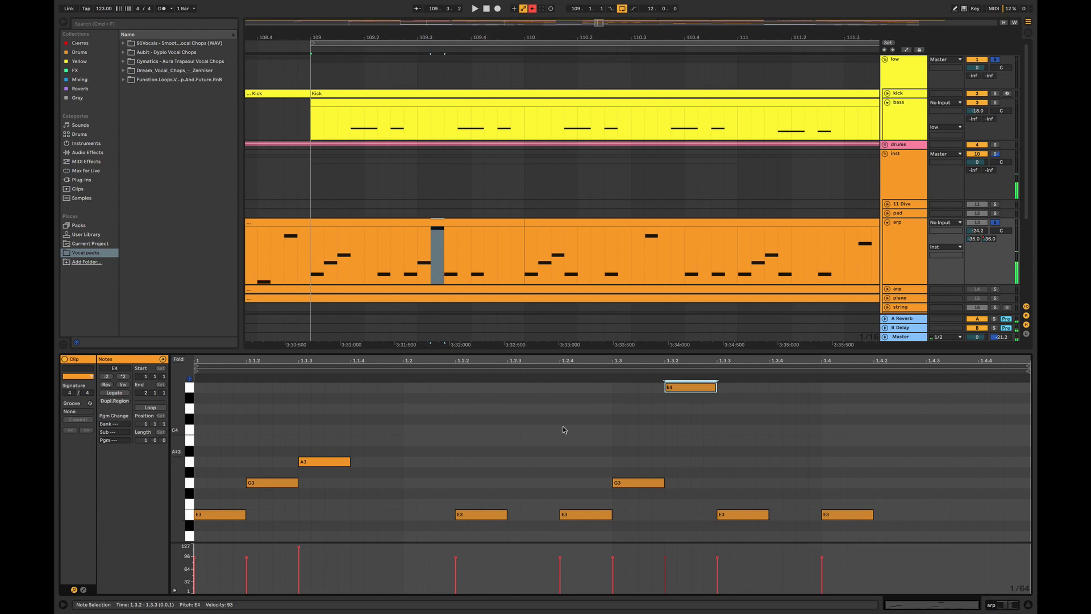
Play the new arp bar with the Master Auto Filter off and the drums track soloed as well
key("space")
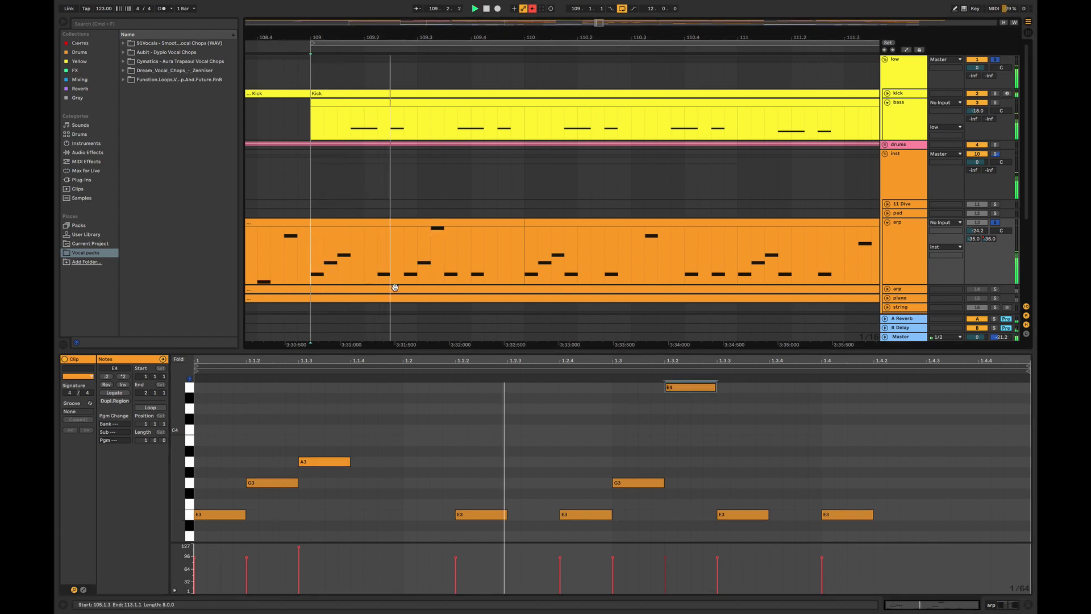
key("space")
left_click(906, 341)
key("space")
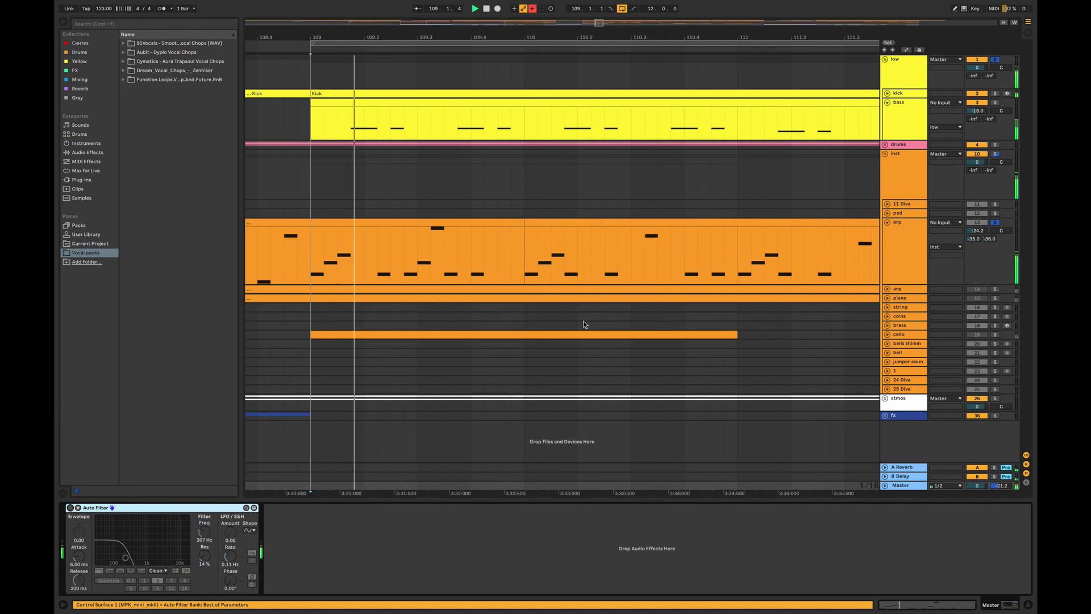
key("space")
key("space")
left_click(995, 146, "super")
key("space")
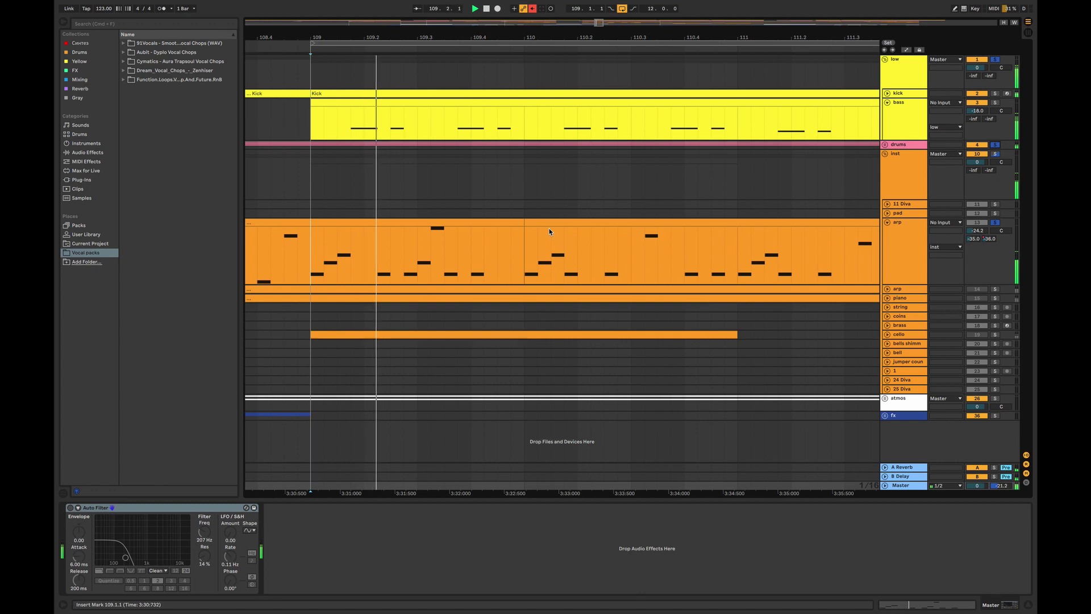
Duplicate the edited arp clip of bar 109 onto bar 110
left_click(499, 230)
key("super+d")
left_click(311, 260)
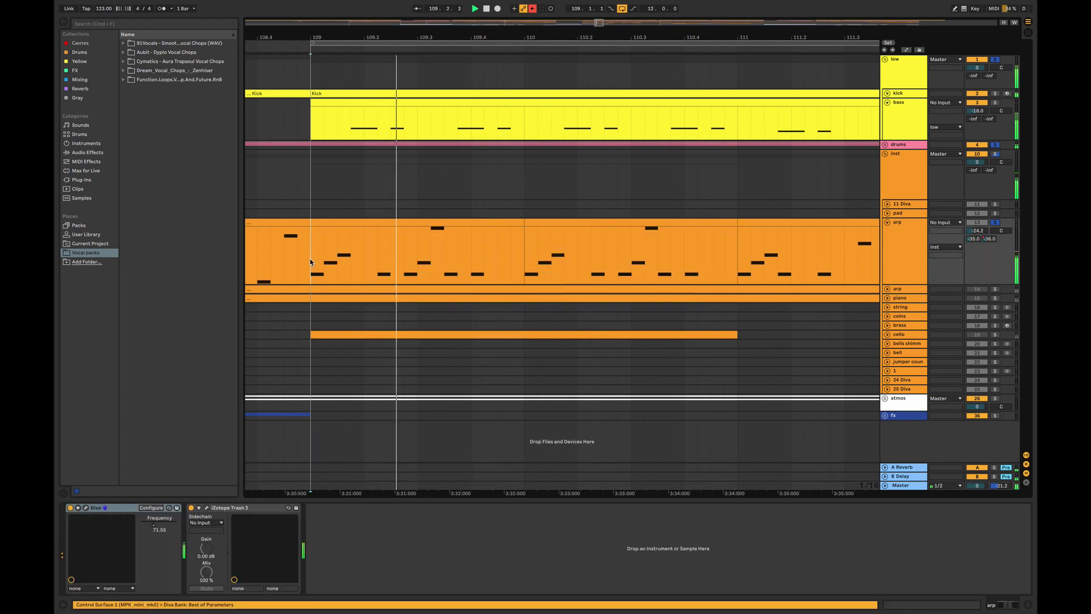
In the bar 109 arp clip, replace the early G3 and A3 notes with a single E3 at 1.1.3 and play it
double_click(336, 222)
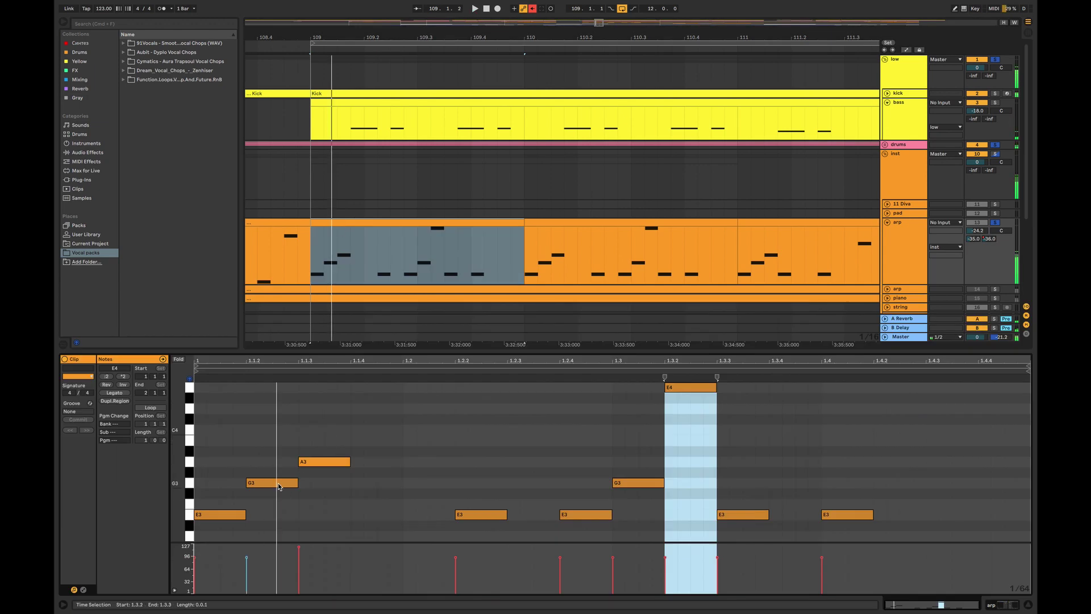
left_click(279, 486)
left_click_drag(278, 486, 331, 518)
left_click(336, 461)
key("Delete")
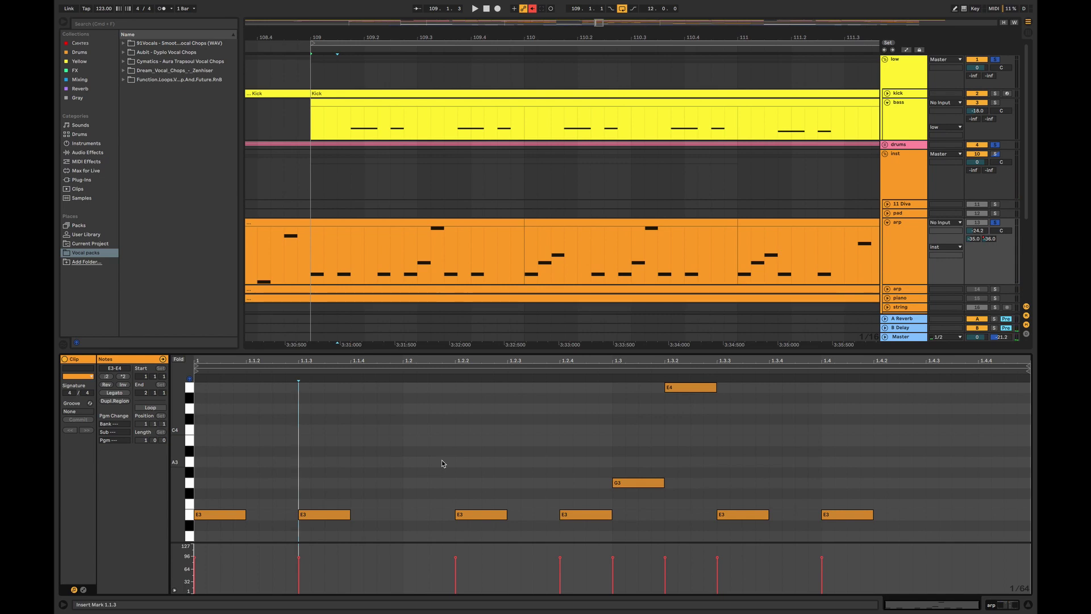
key("space")
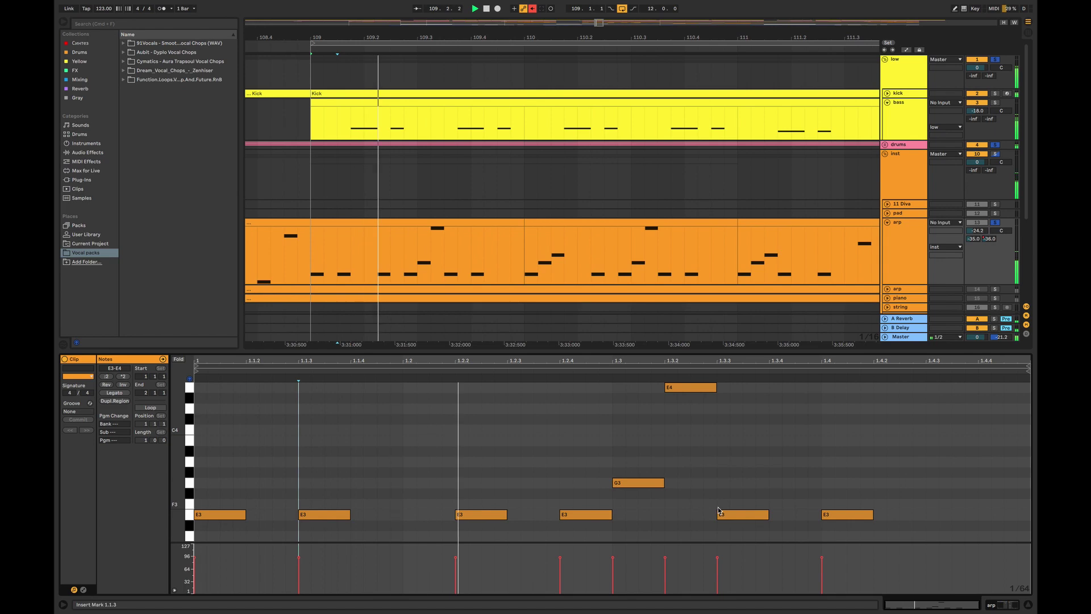
Raise the E3 note at 1.3.3 to A3 and duplicate the updated arp clip onto bar 110
left_click(751, 515)
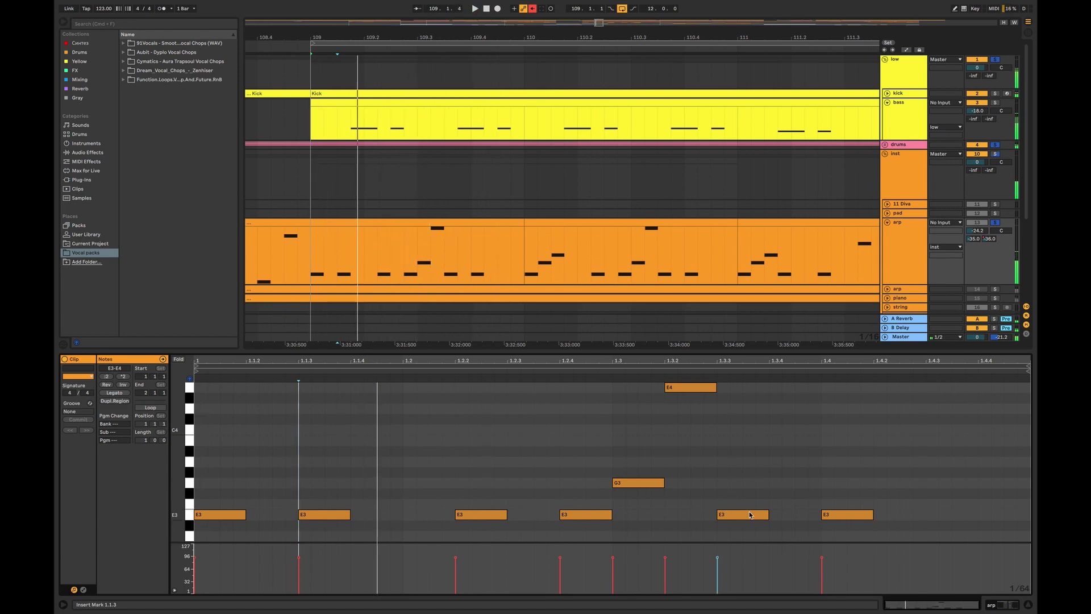
left_click_drag(751, 515, 751, 464)
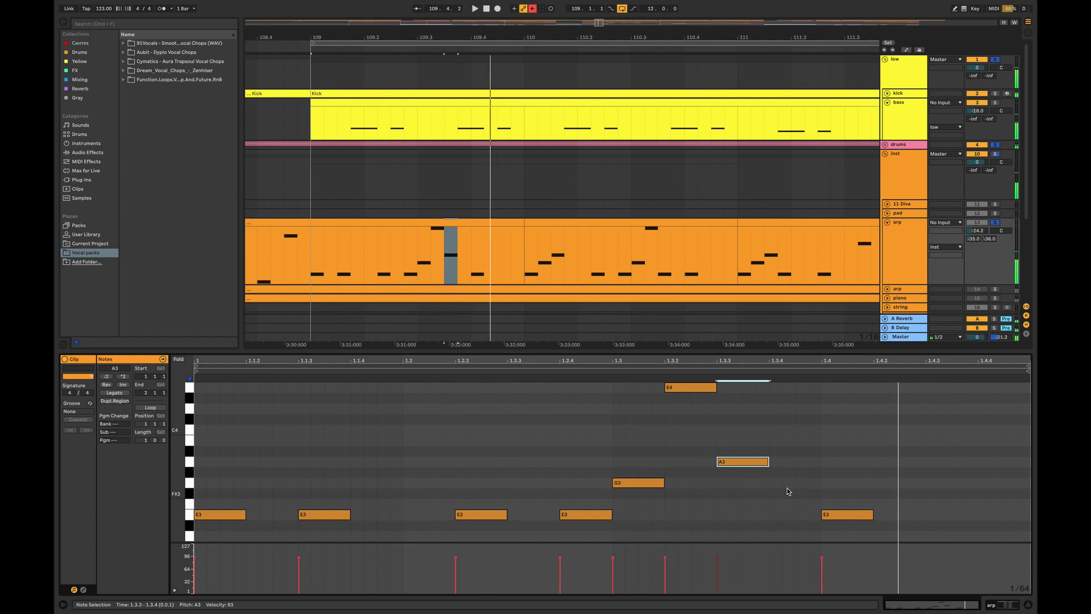
left_click(510, 223)
key("super+d")
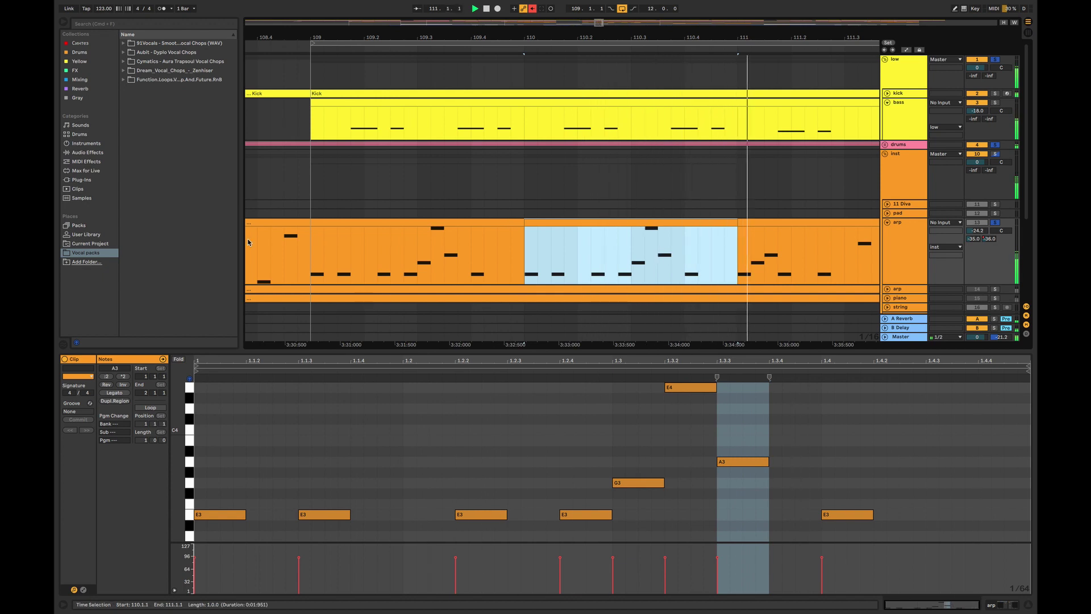
left_click(310, 268)
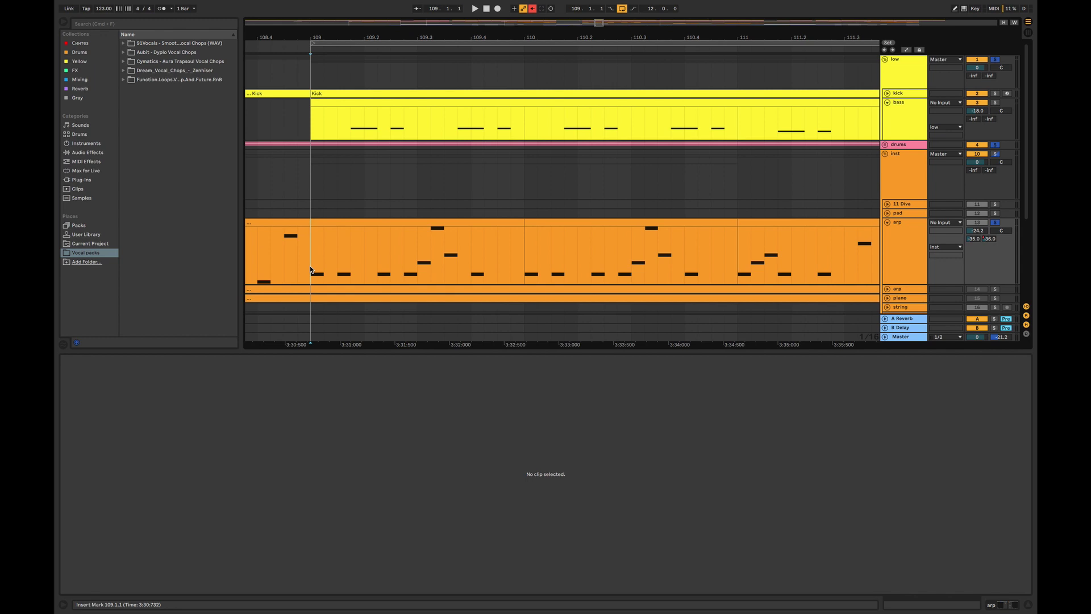
Move the eight-bar arp clip from bar 113 back to bar 109, over the edited clips, and open its notes
scroll(311, 270, "down", 3)
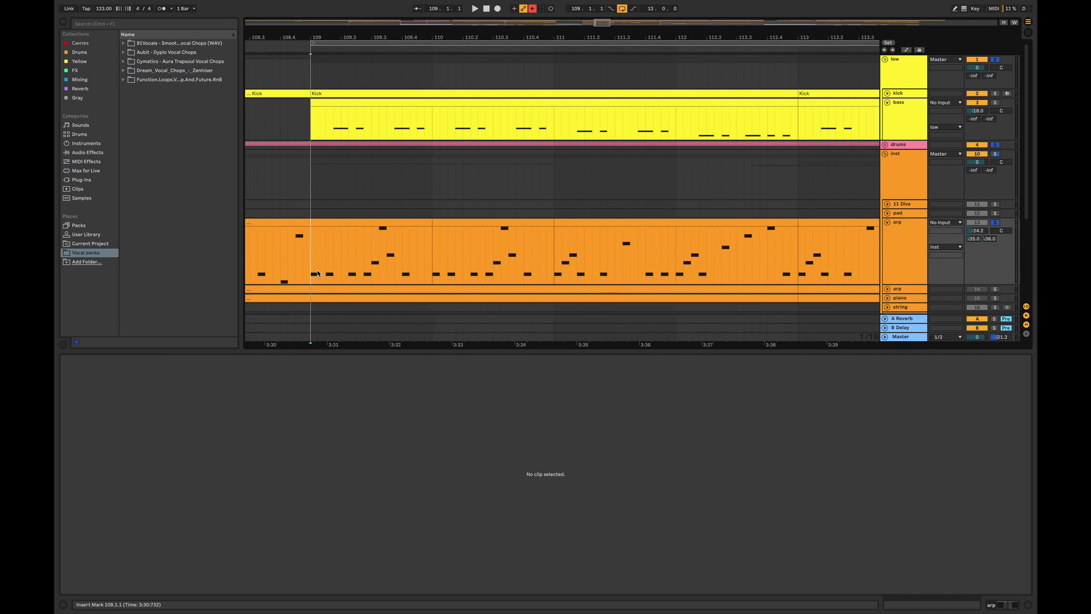
left_click(373, 224)
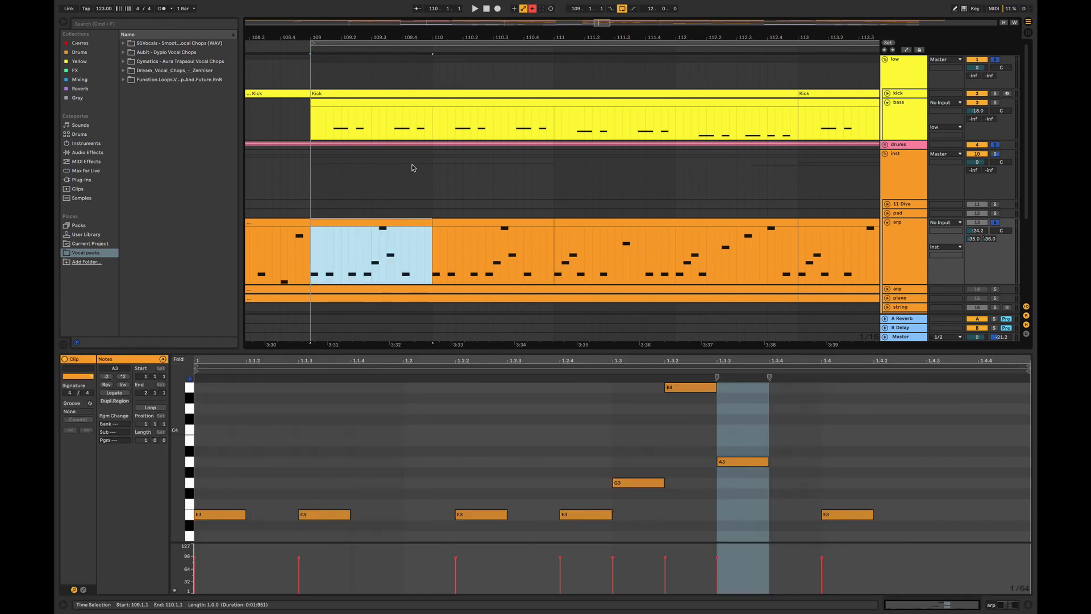
left_click_drag(600, 26, 602, 16)
left_click_drag(687, 230, 454, 222)
double_click(453, 221)
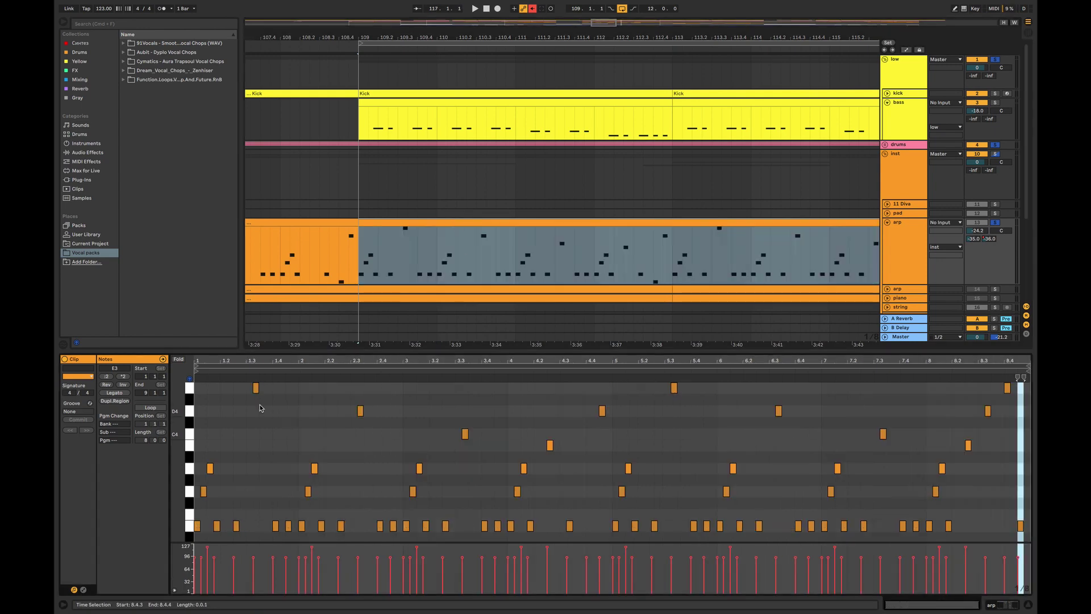
Try the arp from bar 109 without the high B3–E4 notes of its first four bars, and restore them
left_click(241, 390)
left_click_drag(242, 390, 606, 451)
key("Delete")
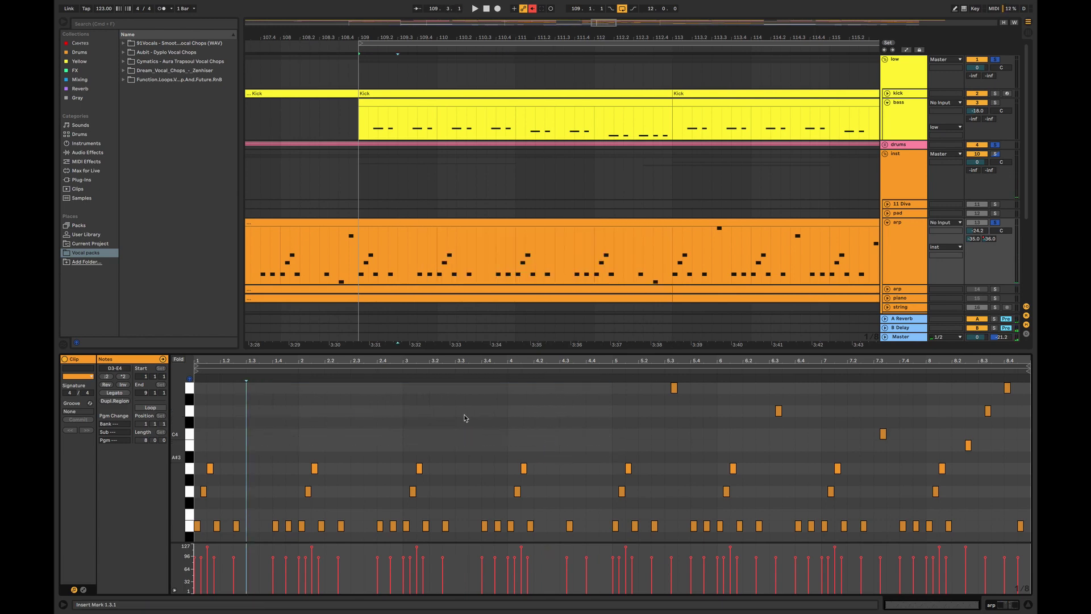
left_click(363, 282)
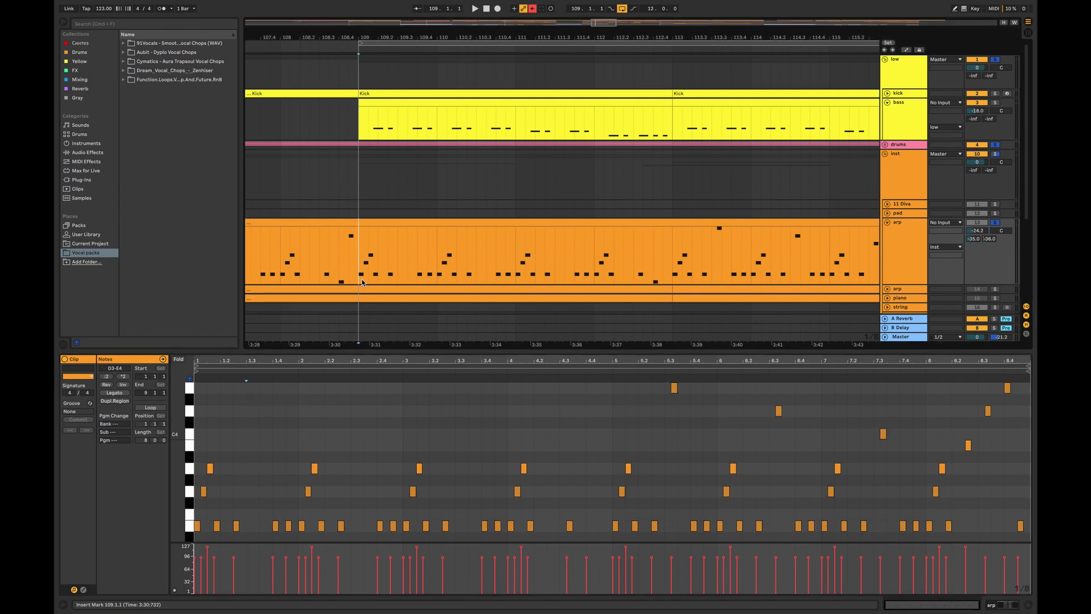
key("space")
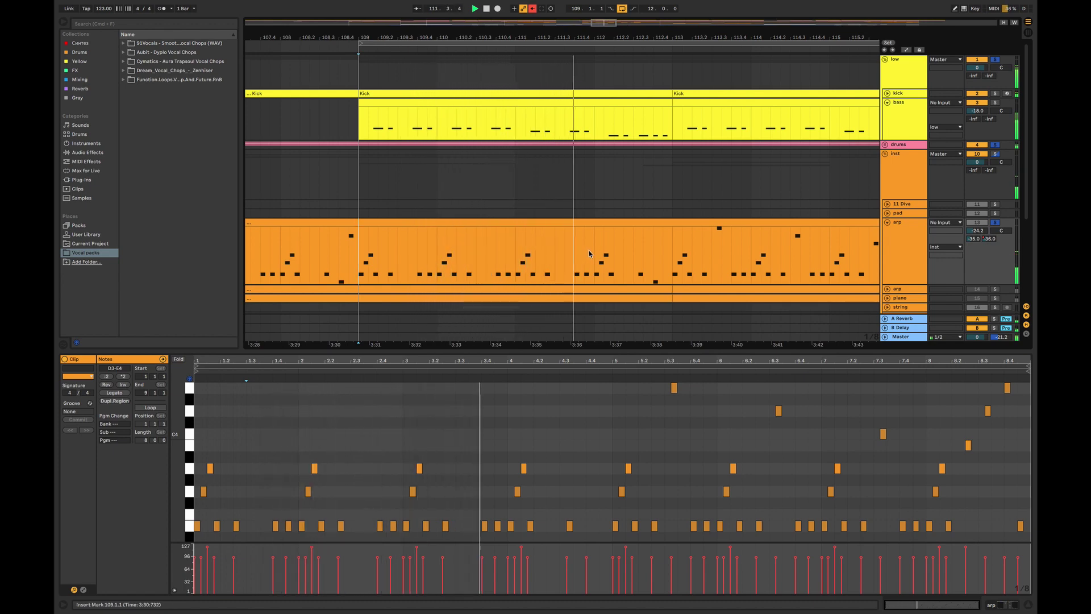
key("space")
key("super+z")
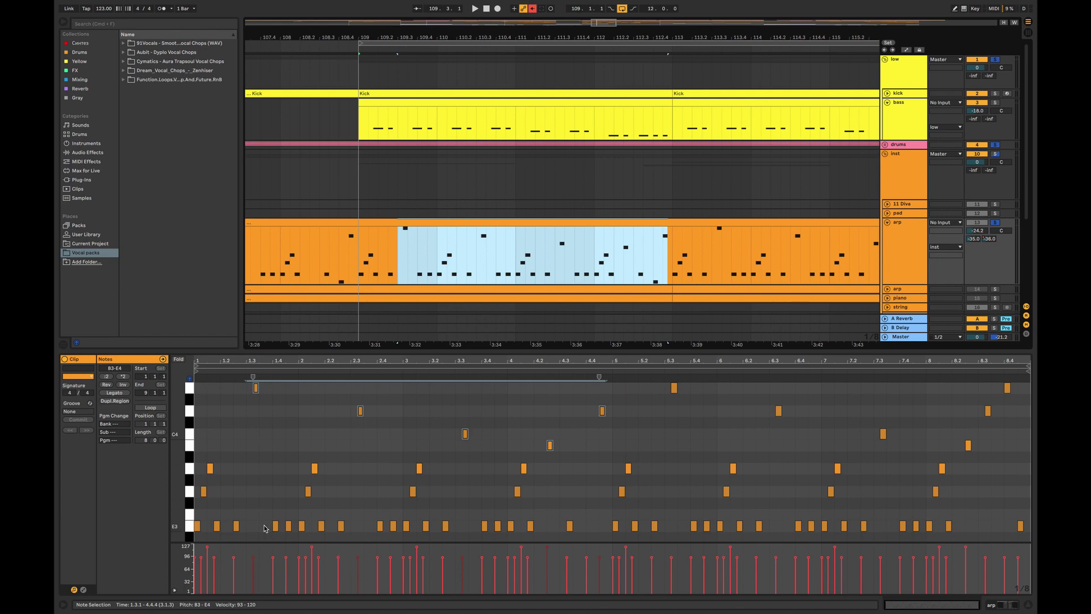
Inspect the repeated low E3 notes and the high melody notes in the arp clip, including the B3, D4 and E4 in bar 116
left_click_drag(248, 529, 192, 529)
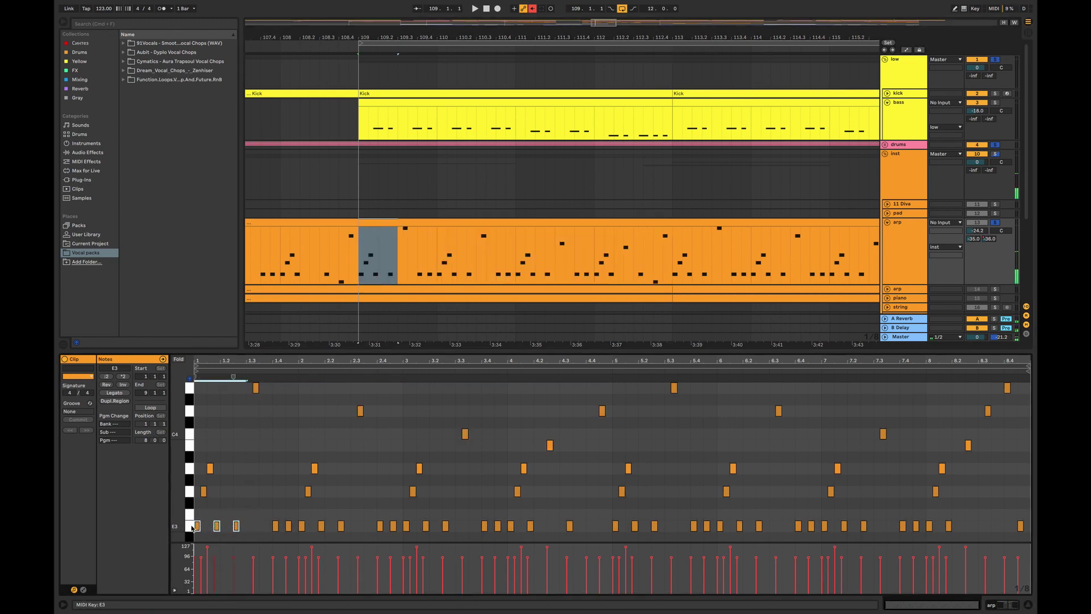
left_click_drag(233, 392, 602, 455)
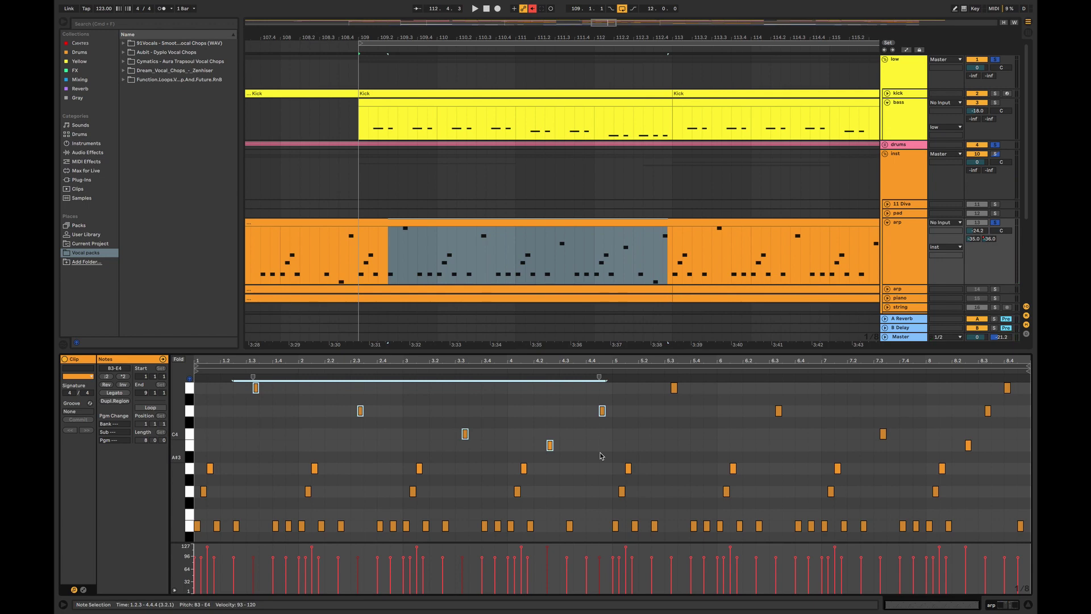
left_click_drag(610, 22, 613, 19)
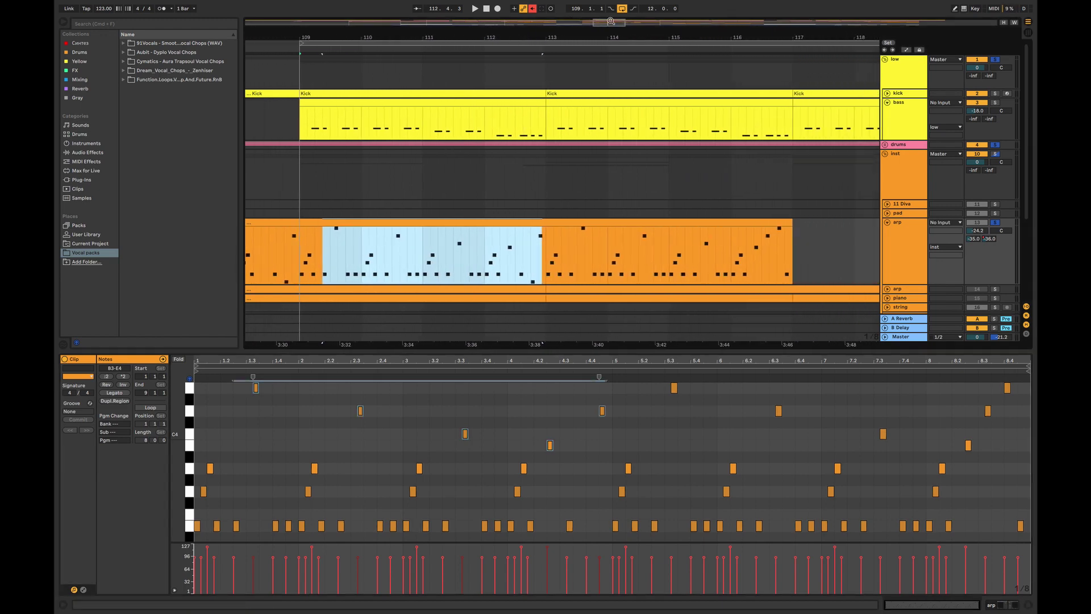
left_click(729, 263)
left_click_drag(731, 250, 792, 224)
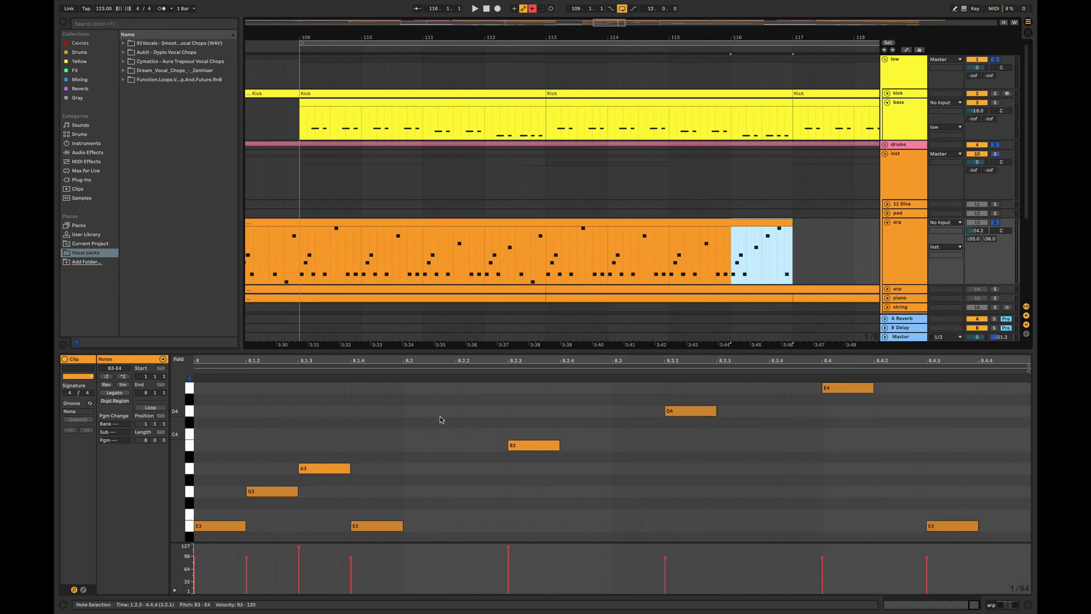
left_click(518, 450)
left_click(685, 412)
left_click(835, 390)
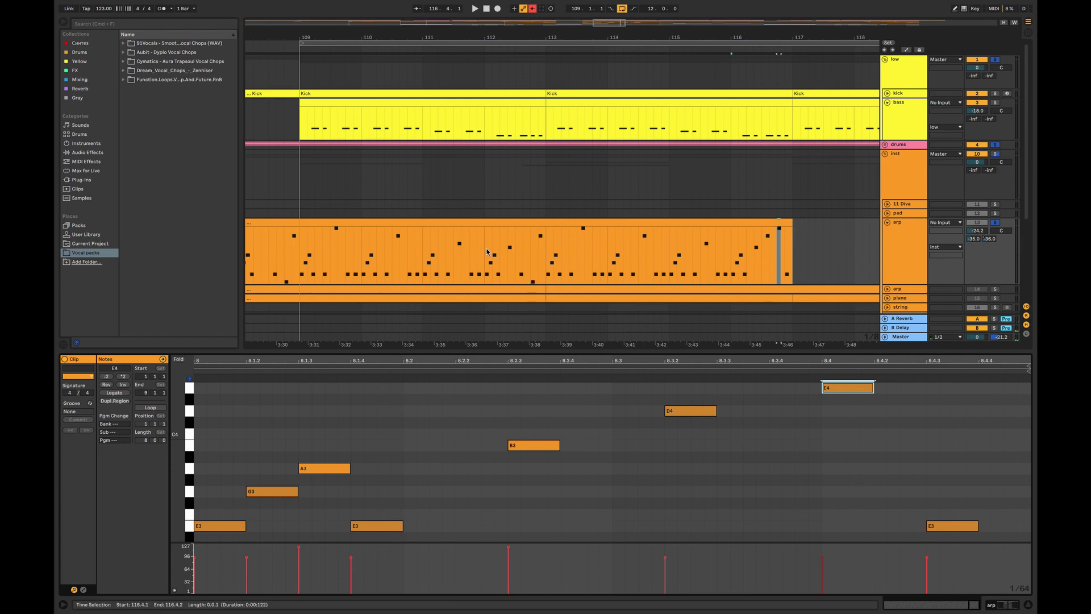
Compare the arp's phrase endings in bars 112 and 116, and play the arp from bar 113 and again from bar 112
left_click_drag(511, 244, 542, 227)
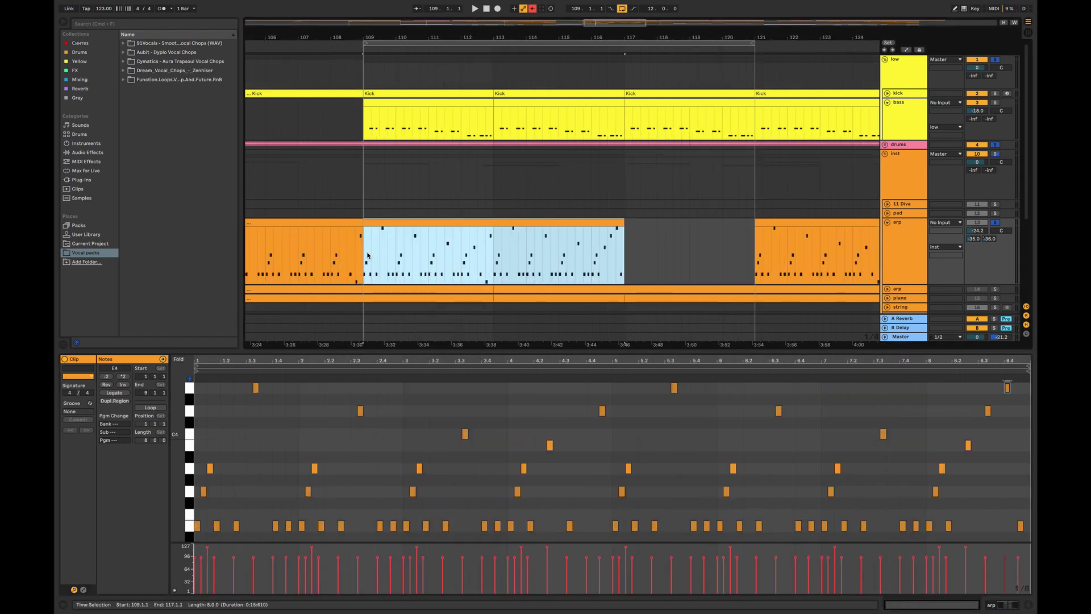
left_click_drag(364, 250, 621, 221)
left_click(592, 257)
left_click_drag(593, 249, 622, 225)
left_click(586, 265)
left_click(494, 243)
key("space")
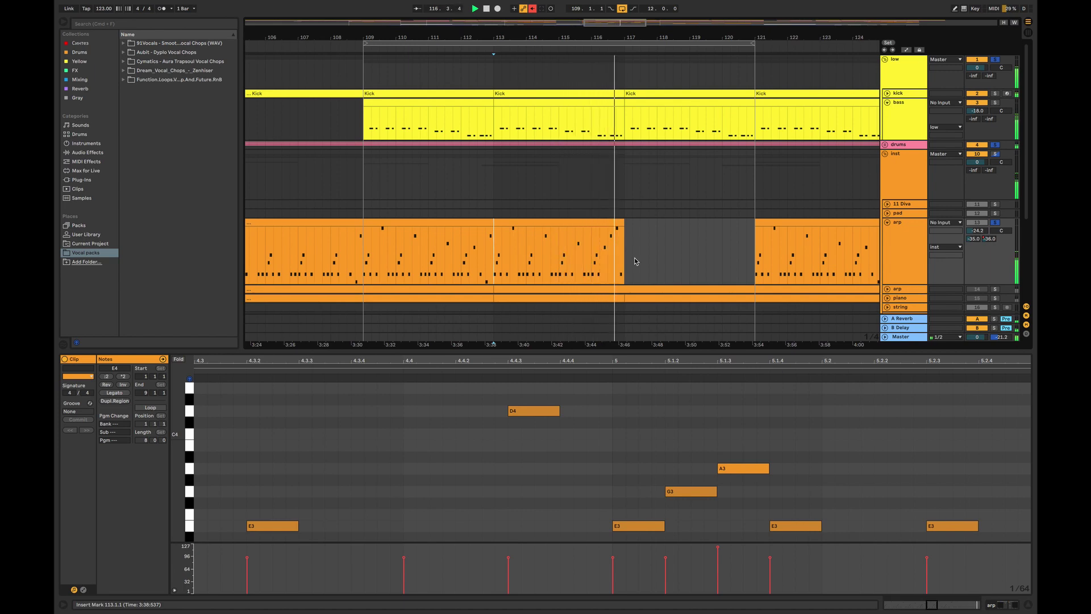
left_click(462, 250)
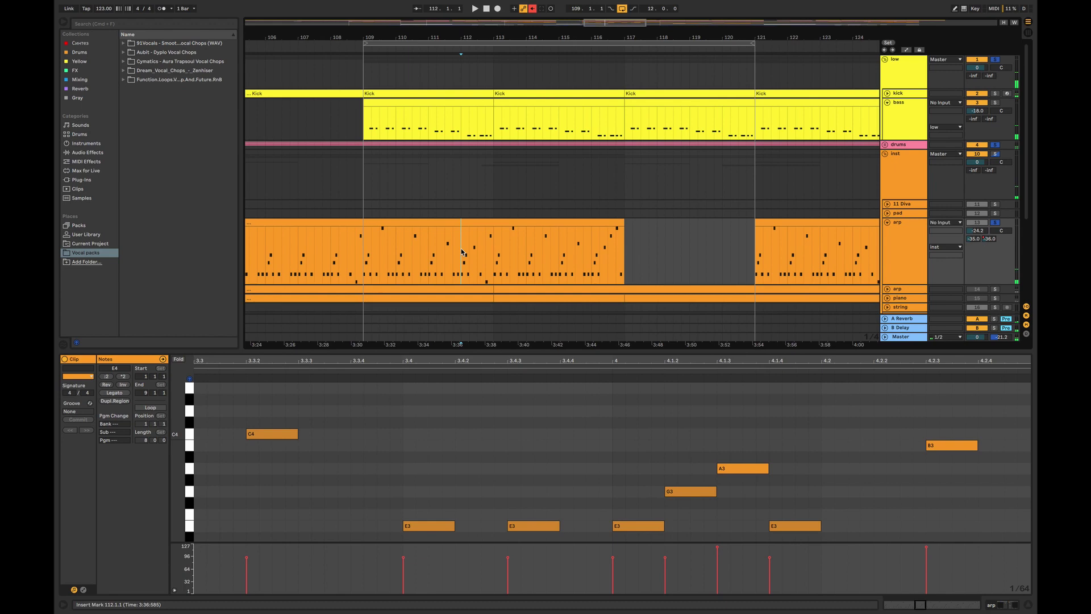
key("space")
Re-enable the overridden automation, show the Diva Frequency automation on the arp track and make its lane taller
left_click(371, 253)
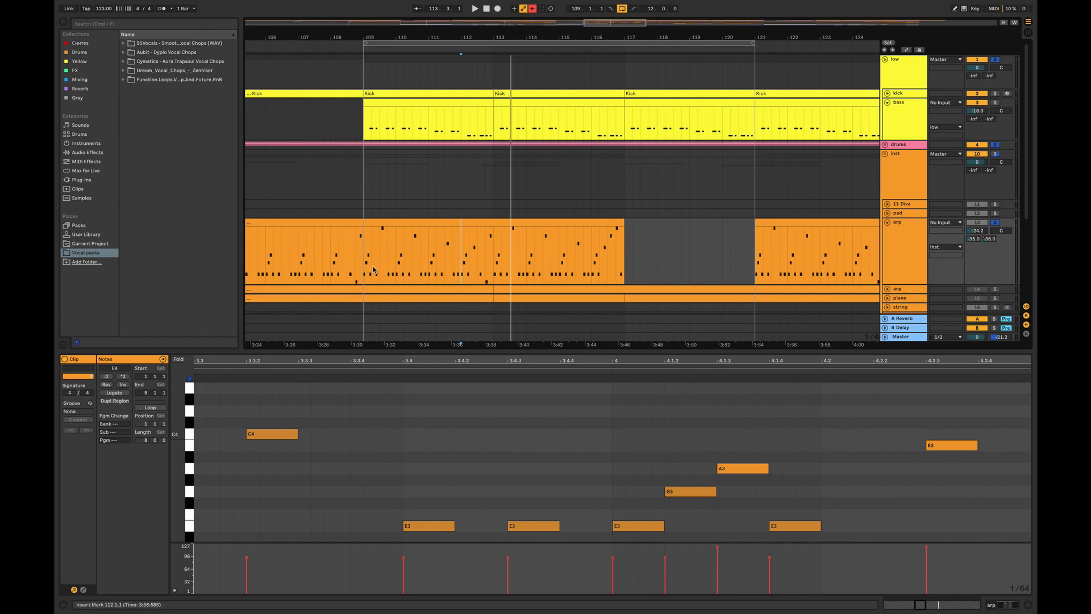
left_click(749, 252)
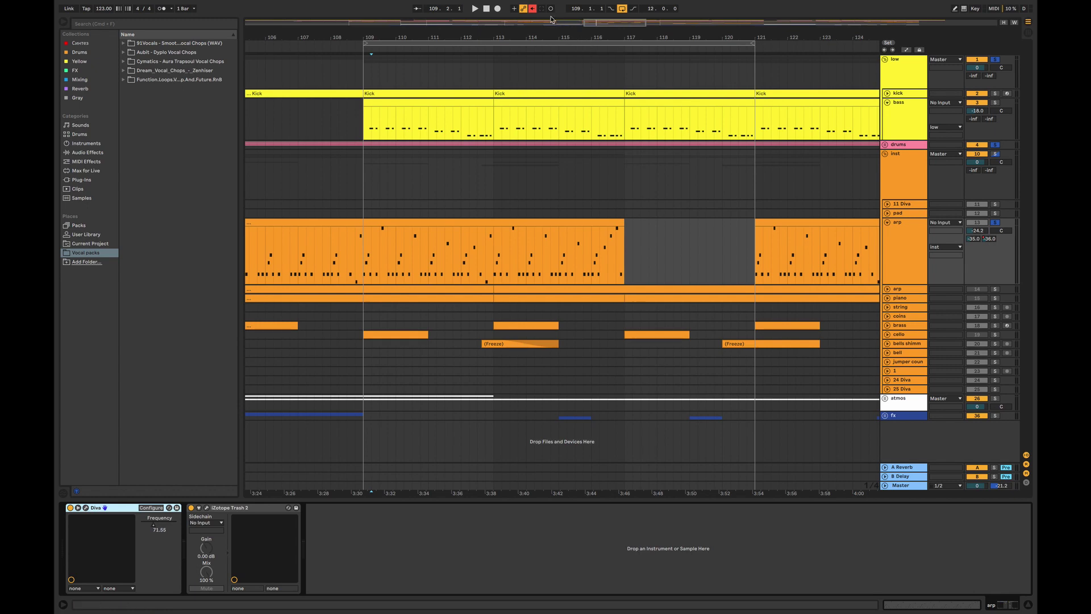
left_click(533, 8)
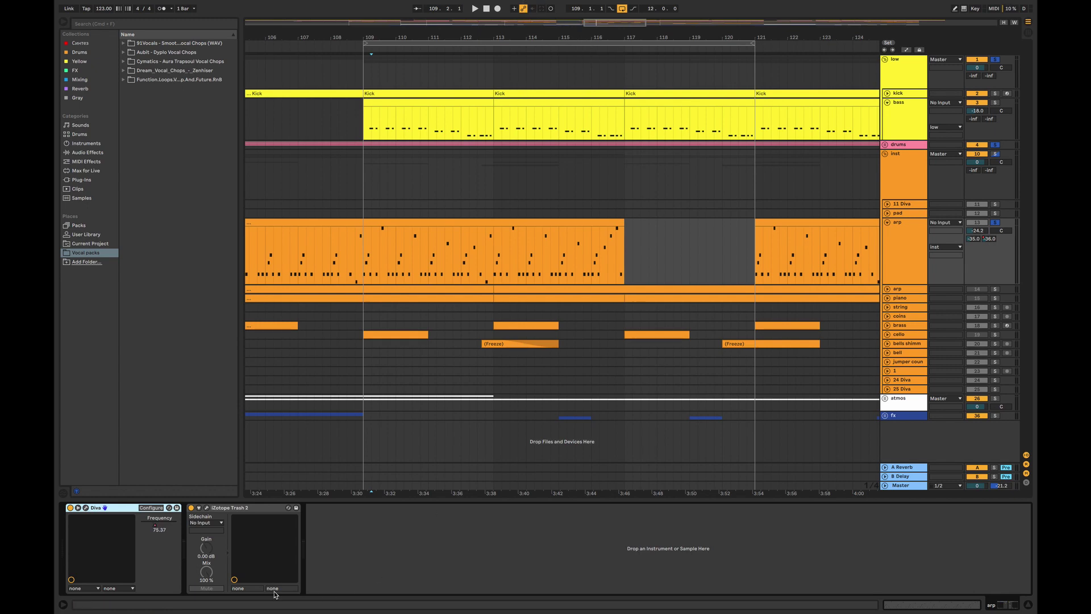
right_click(157, 528)
left_click(168, 531)
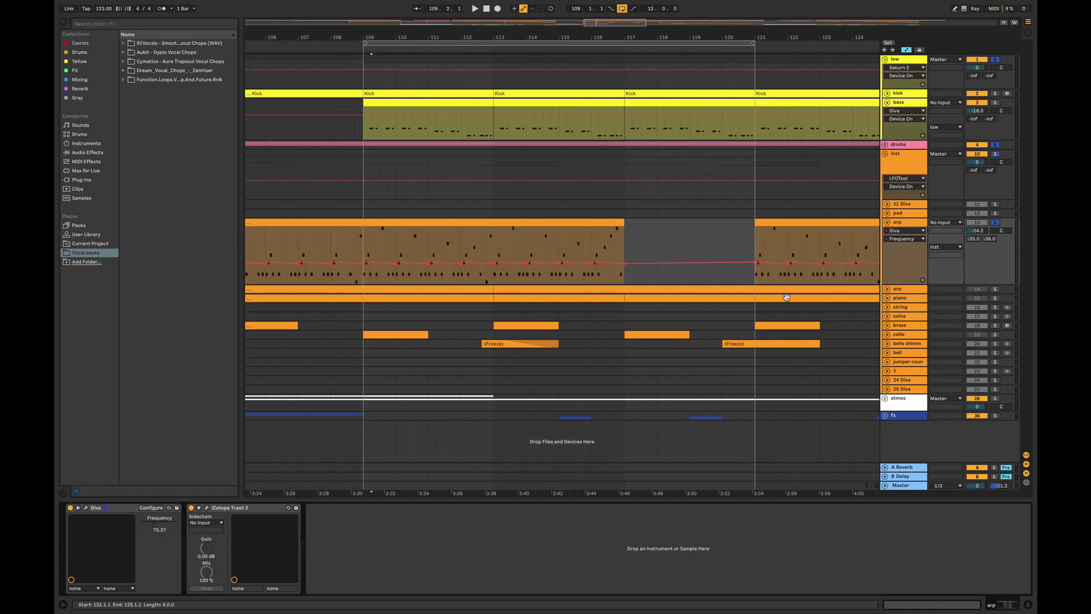
left_click_drag(904, 282, 904, 307)
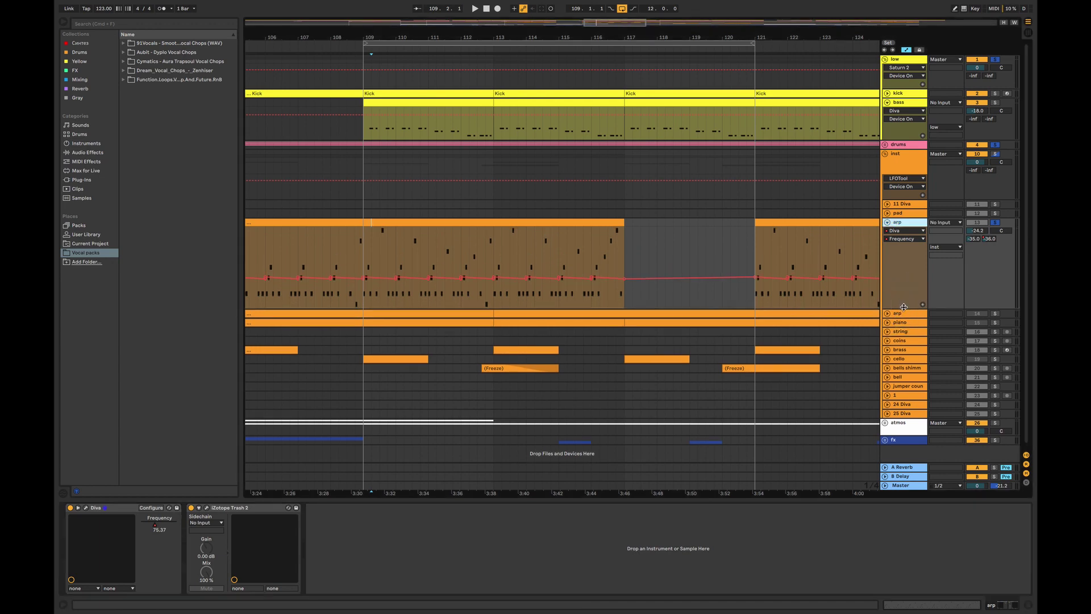
Shape the arp's Diva Frequency automation to rise from a dip at bar 109 to a peak at bar 113, and play it
left_click(396, 280)
mouse_move(411, 277)
left_mouse_down()
mouse_move(412, 263)
mouse_move(396, 272)
left_mouse_up()
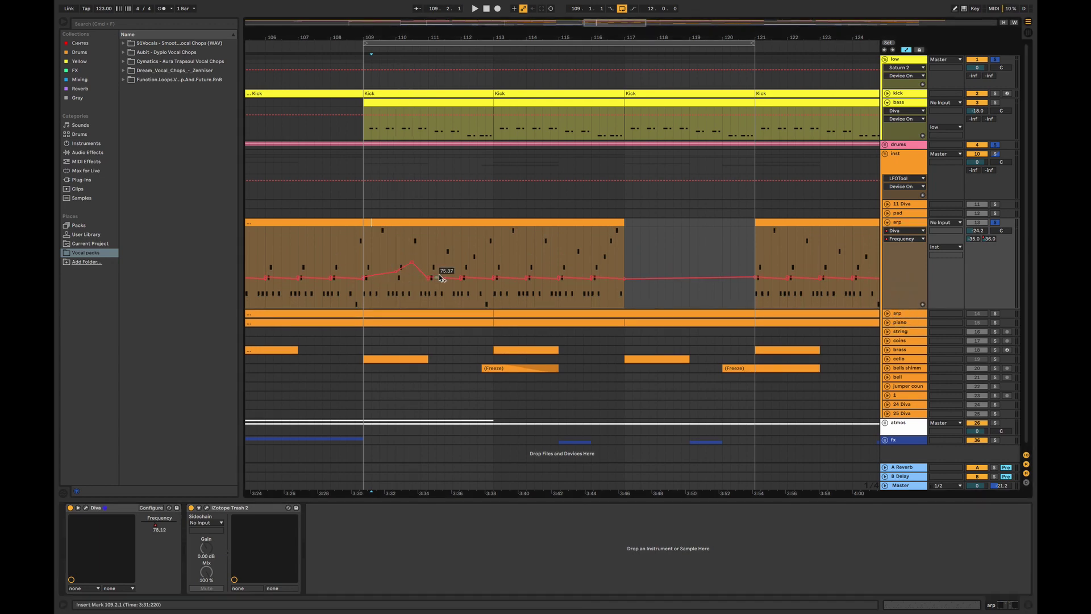
left_click_drag(494, 278, 493, 251)
key("space")
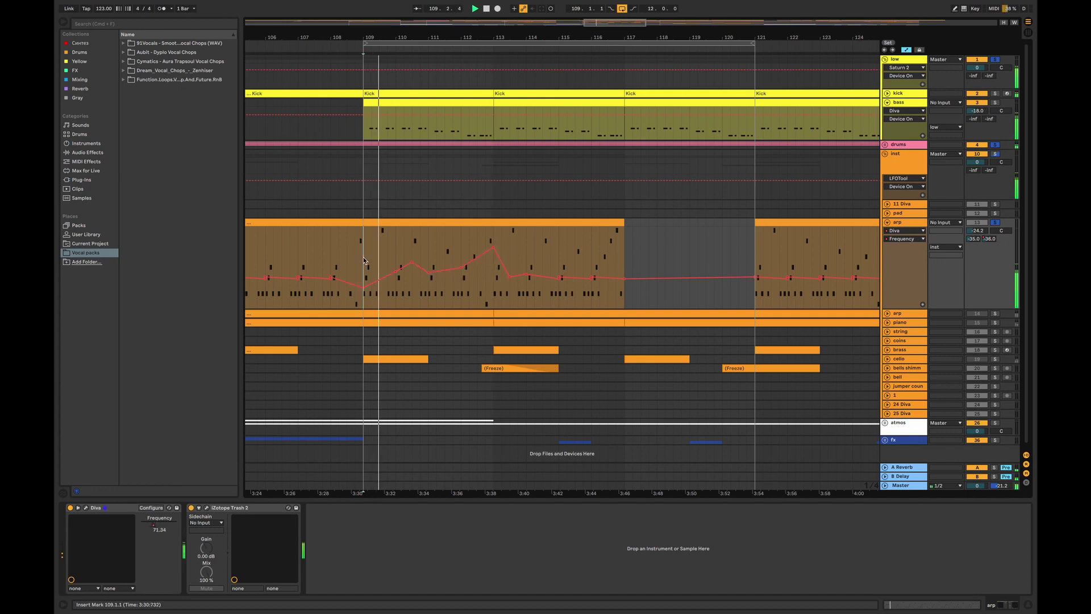
mouse_move(412, 263)
left_mouse_down()
mouse_move(397, 273)
mouse_move(429, 275)
left_mouse_up()
key("space")
key("space")
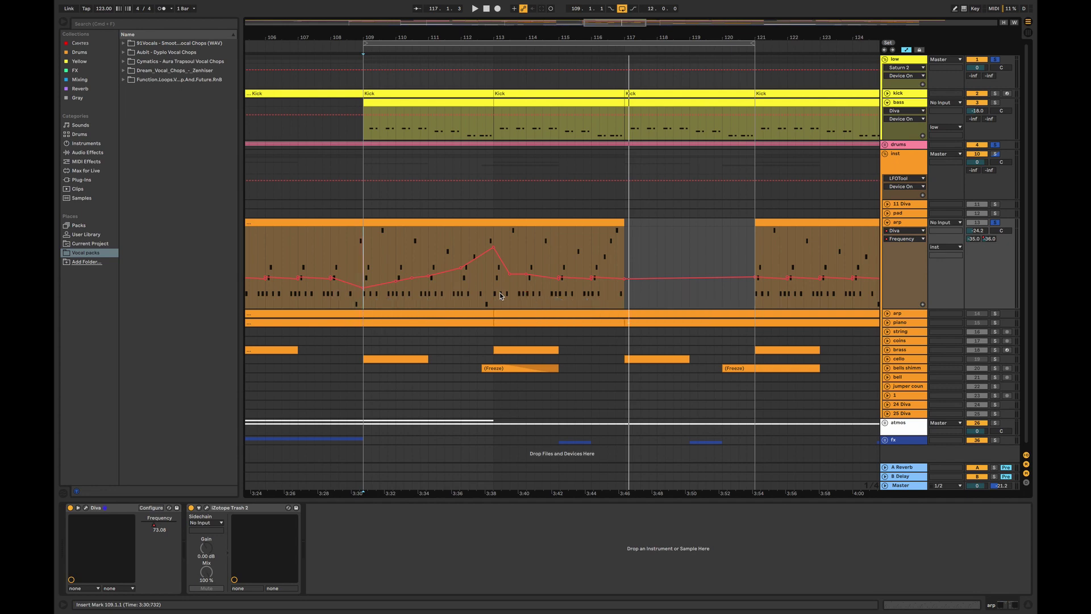
Try an Overdrive after iZotope Trash 2 on the arp track with Drive at 61% and Tone at 20%, and remove it
left_click_drag(149, 107, 335, 536)
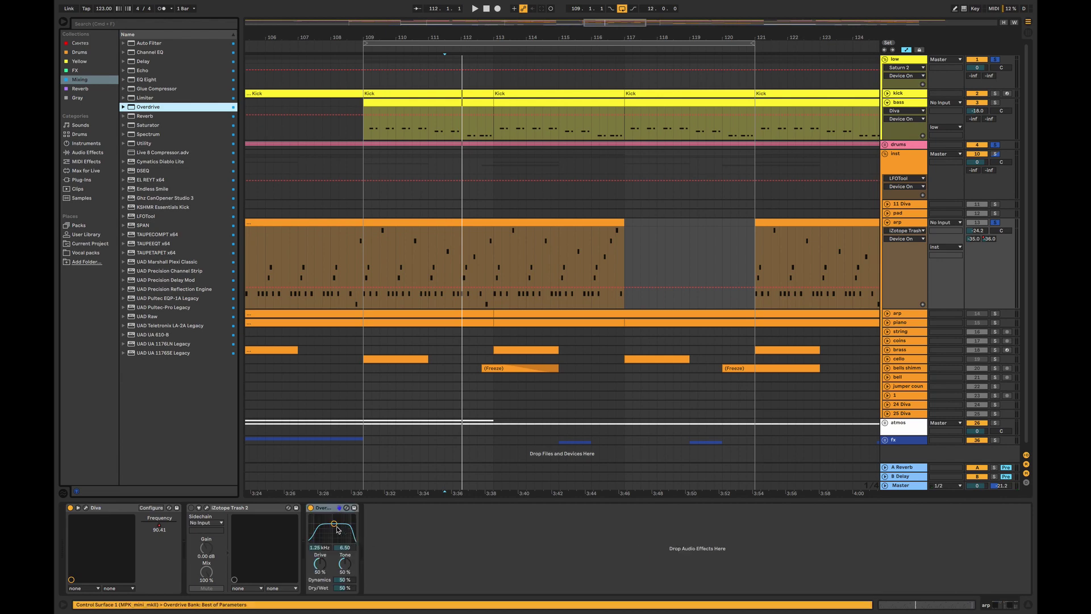
key("space")
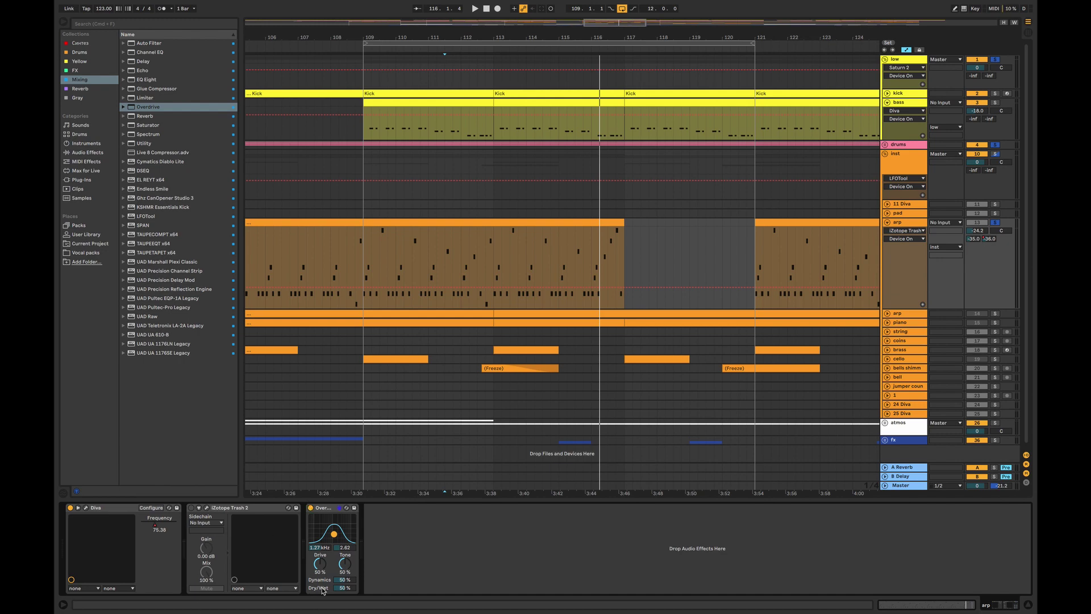
left_click_drag(334, 534, 342, 532)
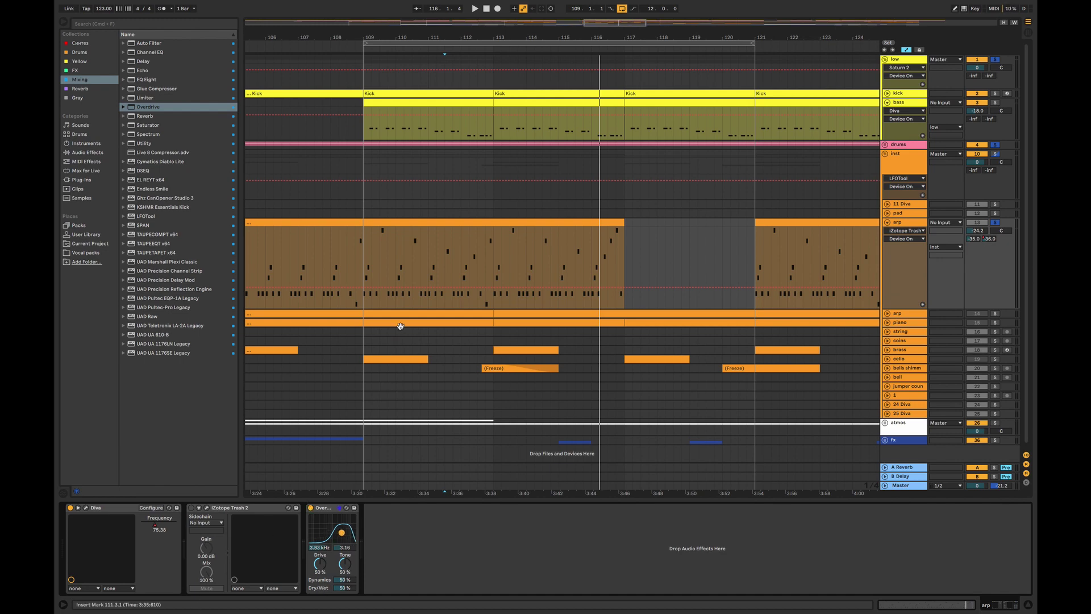
left_click(367, 267)
key("space")
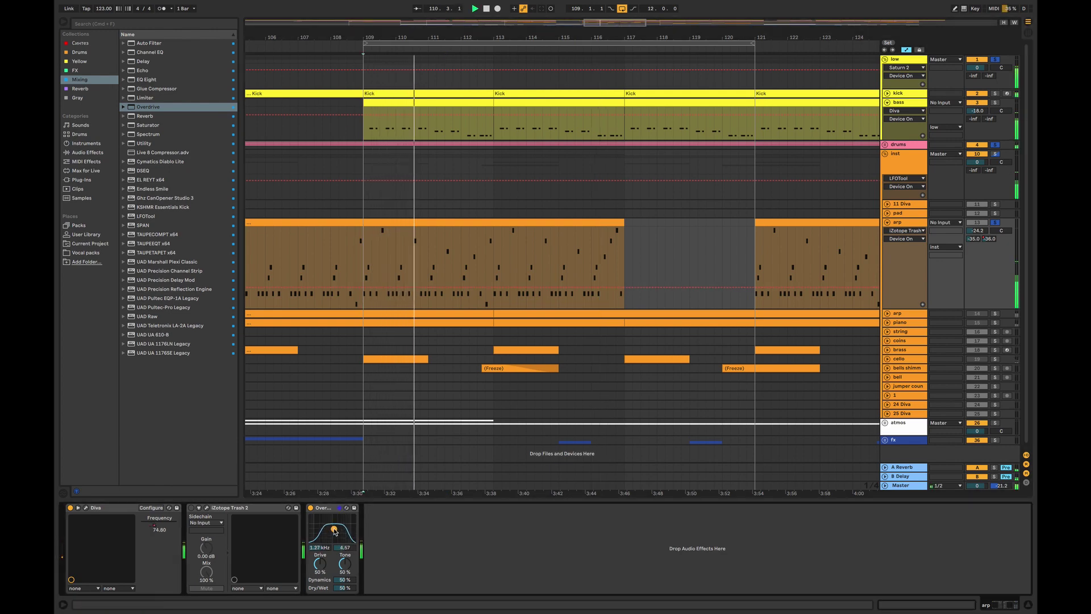
left_click_drag(324, 563, 345, 584)
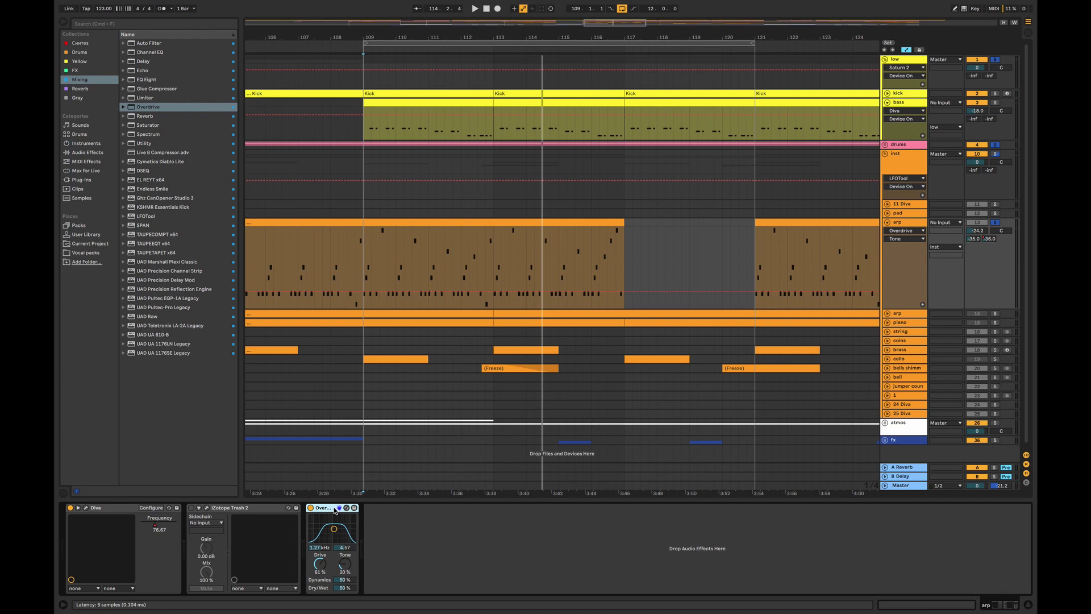
key("Delete")
Open a different Live Set from the recently used projects in place of dustpig
left_click(363, 261)
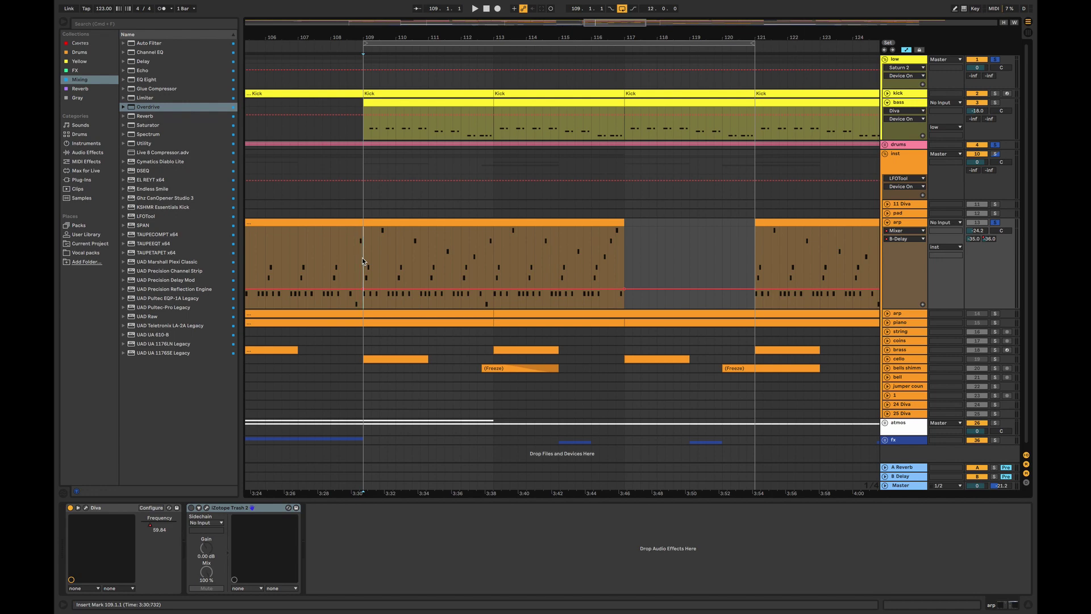
left_click(900, 223)
mouse_move(259, 3)
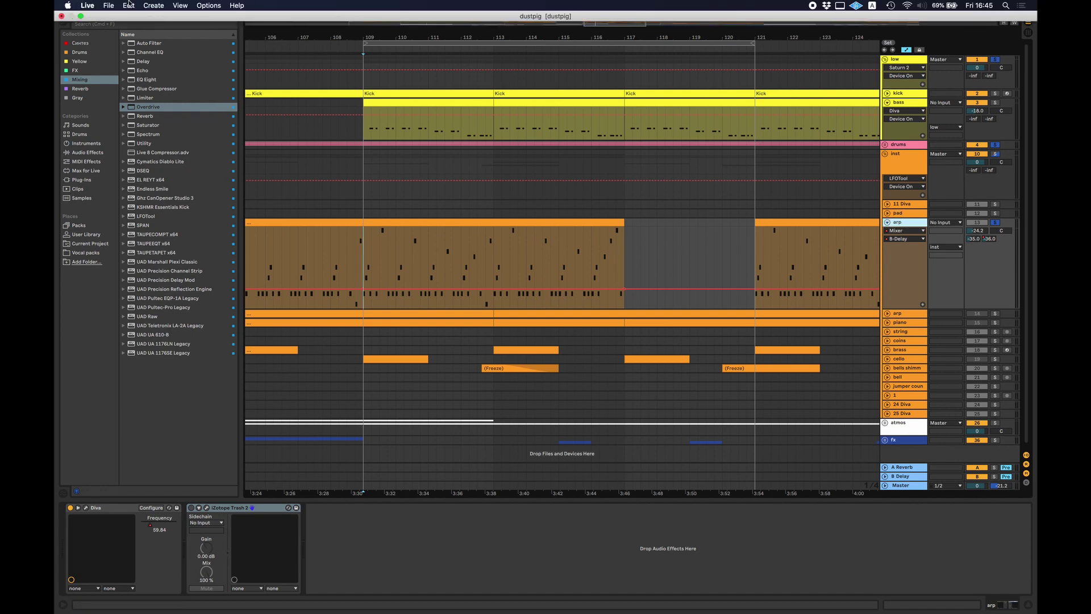
left_click(109, 5)
mouse_move(149, 35)
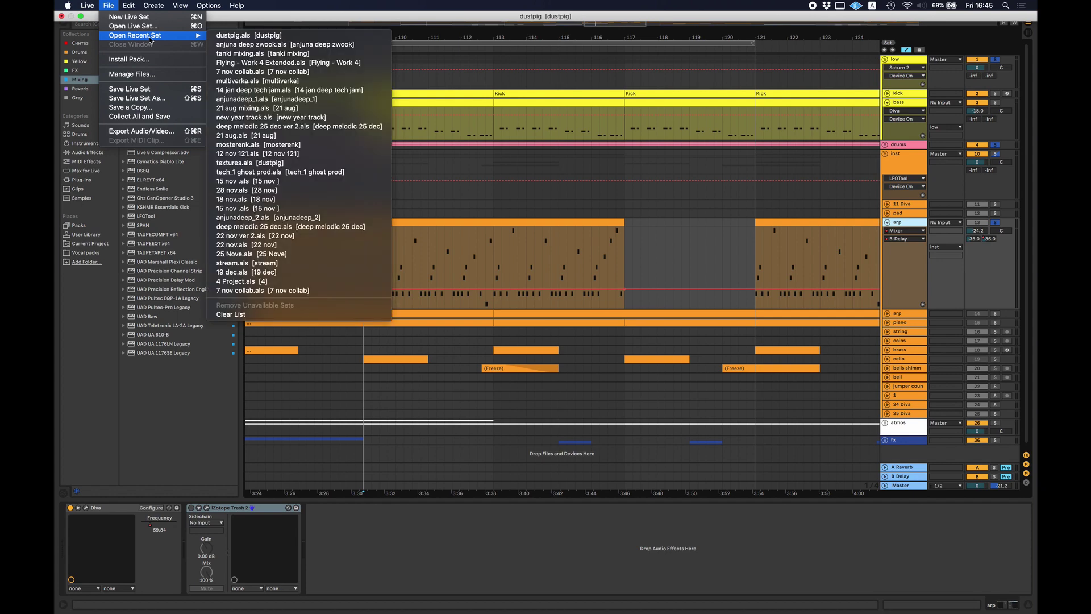
left_click(256, 85)
left_click(484, 326)
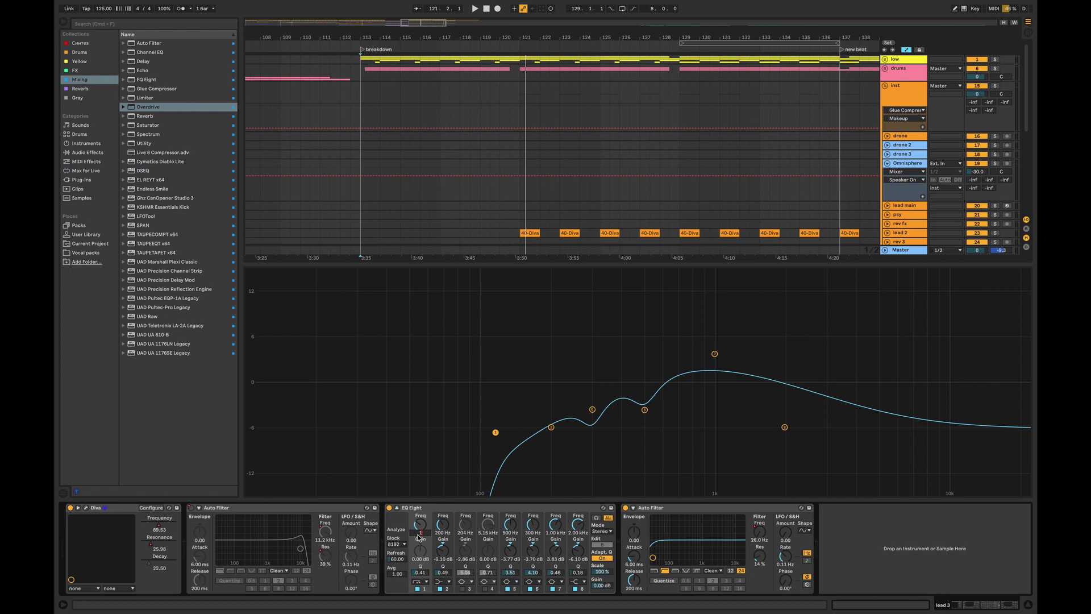
Undo the frequency change on band 1 of lead 2's EQ Eight and switch that band to the gentler low-cut shape
left_click(421, 581)
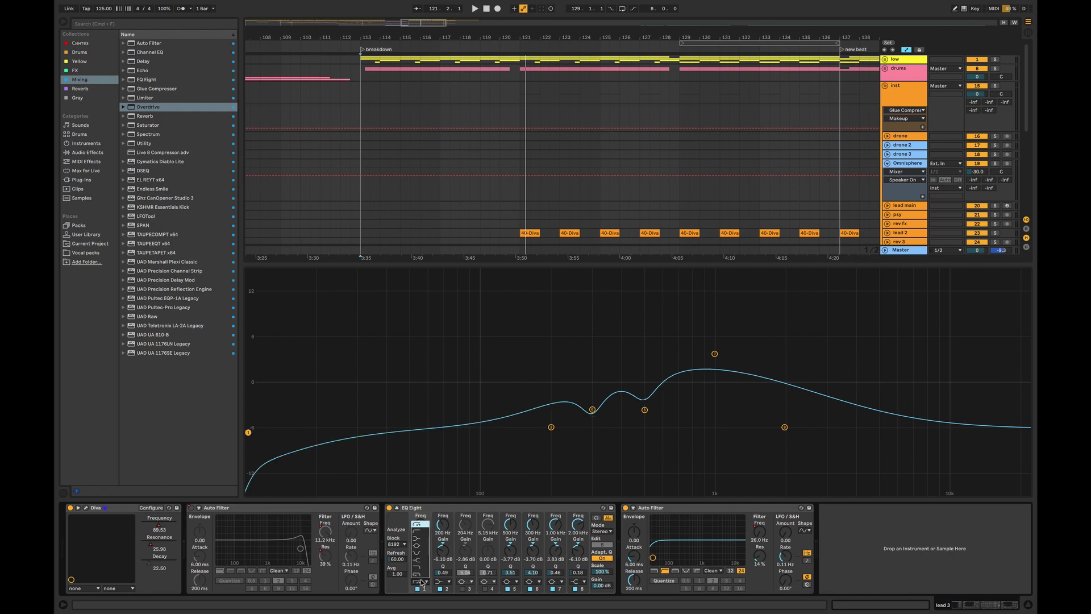
key("super+z")
left_click(421, 582)
left_click(418, 524)
left_click(423, 582)
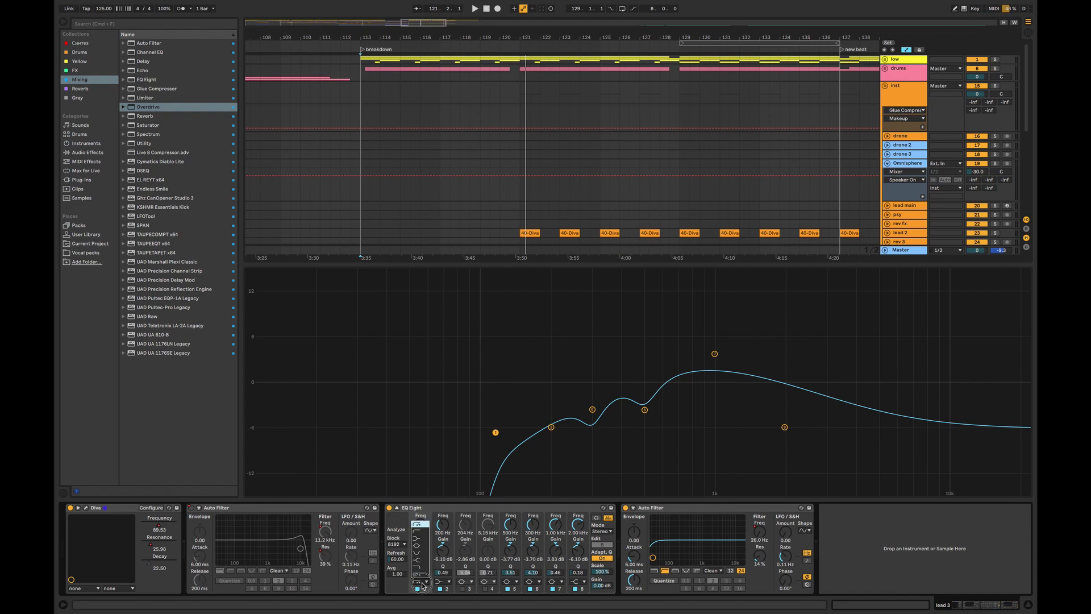
left_click(420, 544)
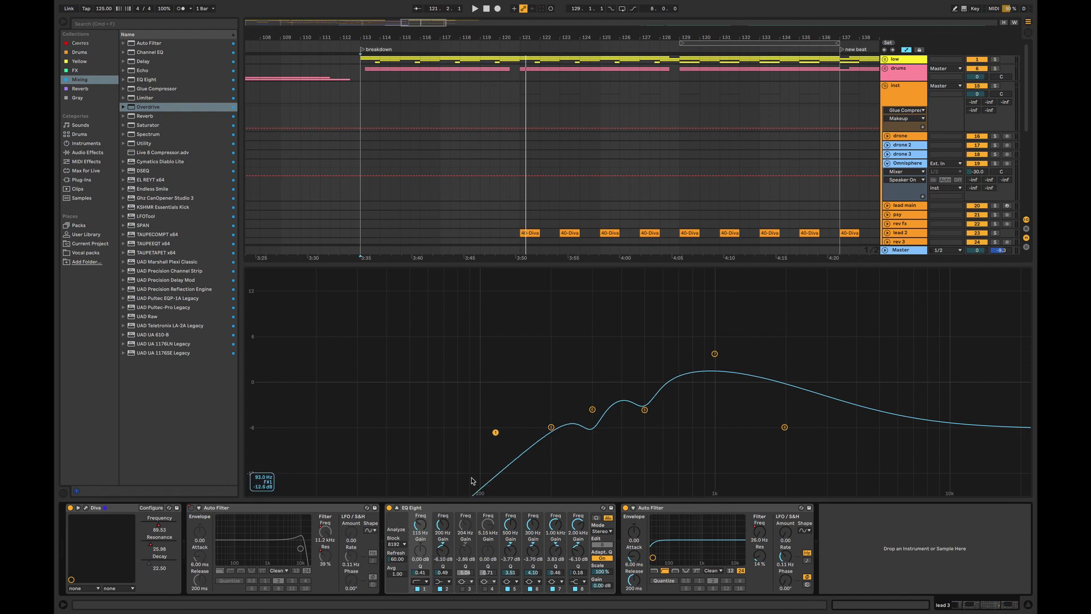
Restore the steeper low-cut shape on band 1 of the lead's EQ Eight
left_click(426, 579)
left_click(420, 524)
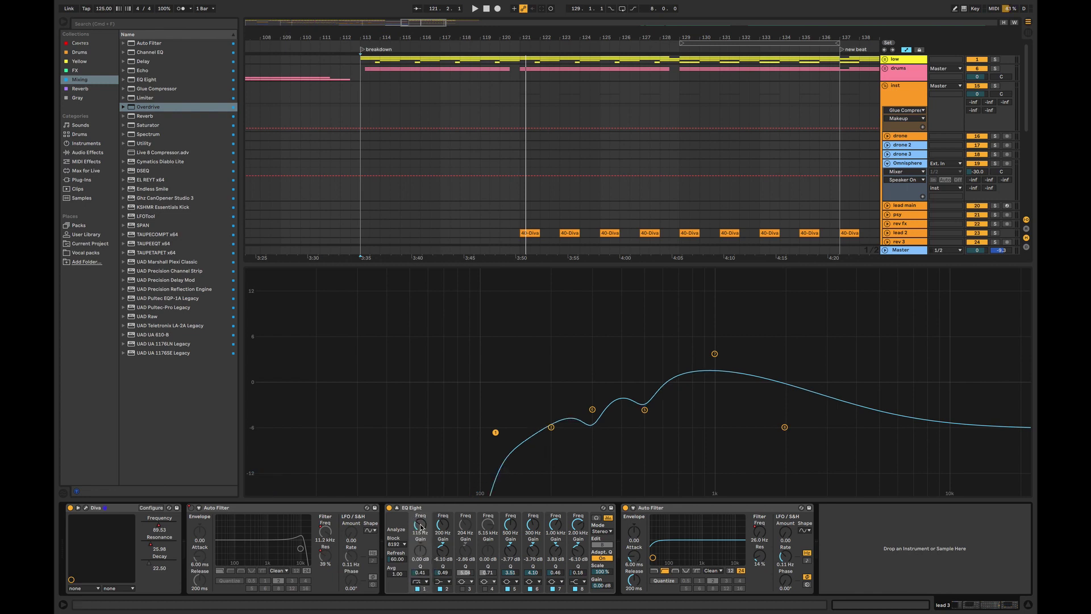
left_click(421, 581)
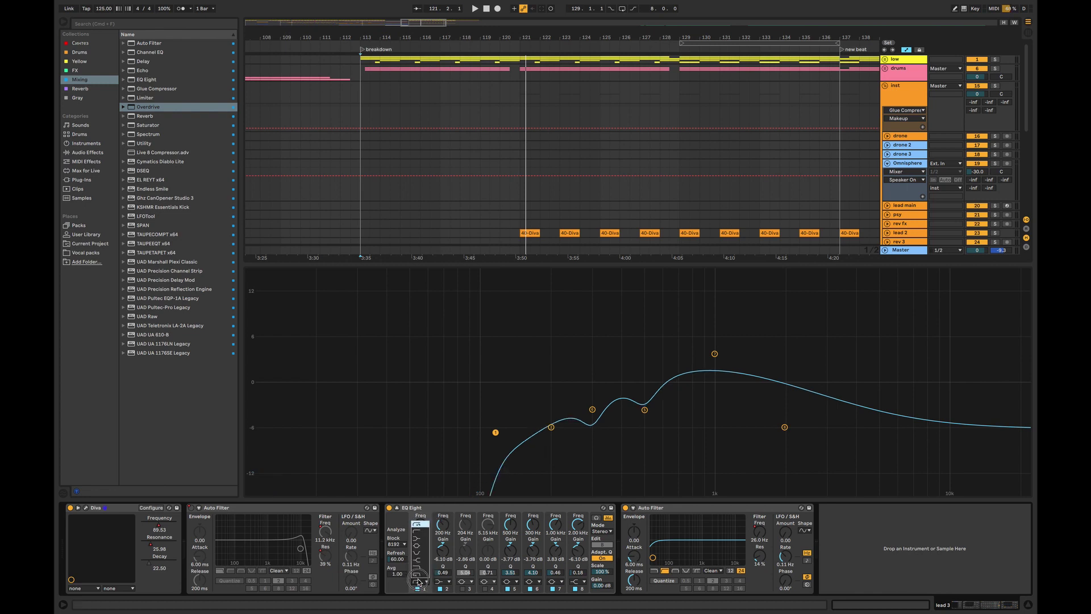
left_click(419, 529)
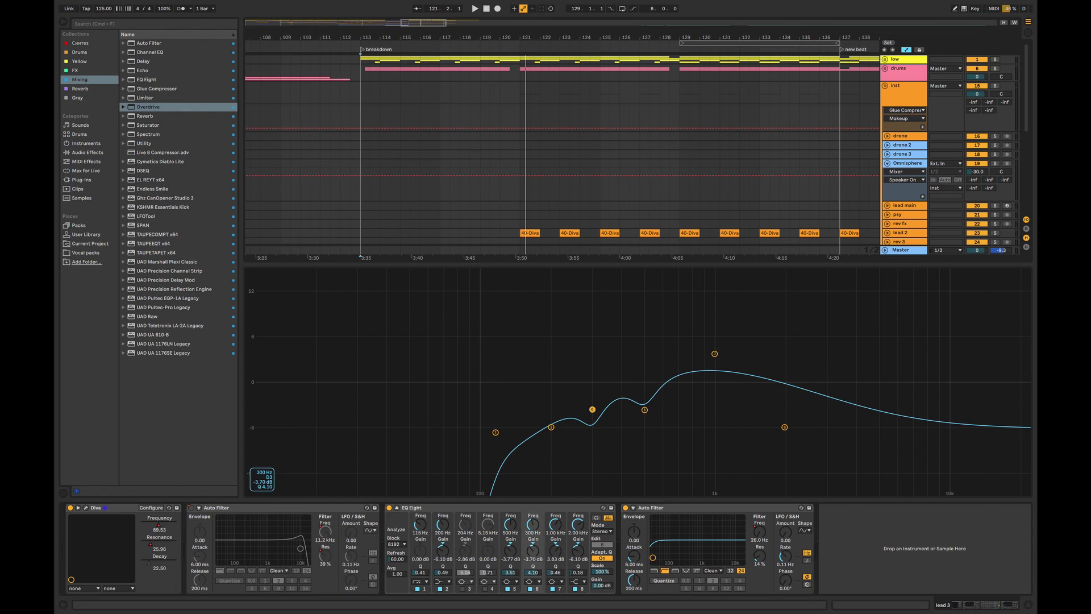
Fine-tune the EQ Eight bands: band 2 gain to -6.43 dB, band 6 to 301 Hz and -3.31 dB, band 7 Q to 0.68
left_click(553, 427)
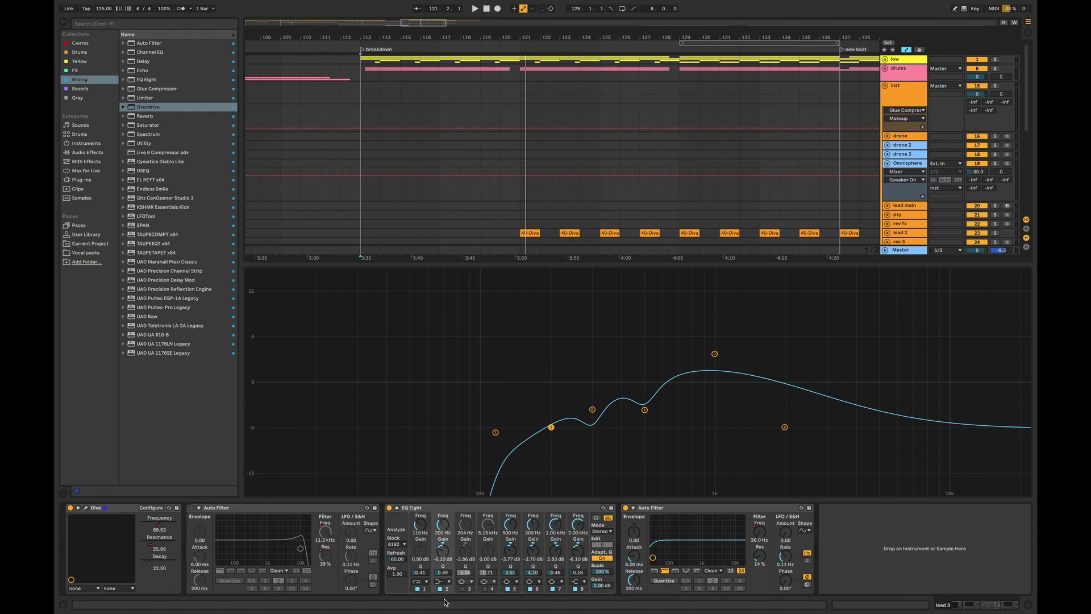
mouse_move(443, 552)
left_mouse_down()
mouse_move(442, 528)
mouse_move(443, 552)
left_mouse_up()
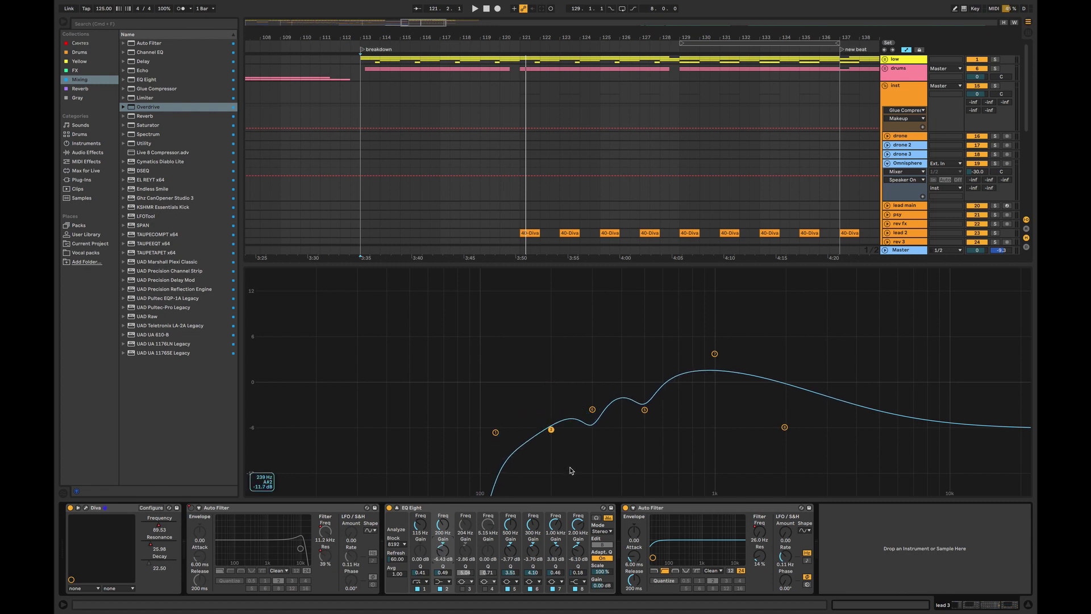
mouse_move(591, 411)
left_mouse_down()
mouse_move(593, 397)
mouse_move(594, 410)
left_mouse_up()
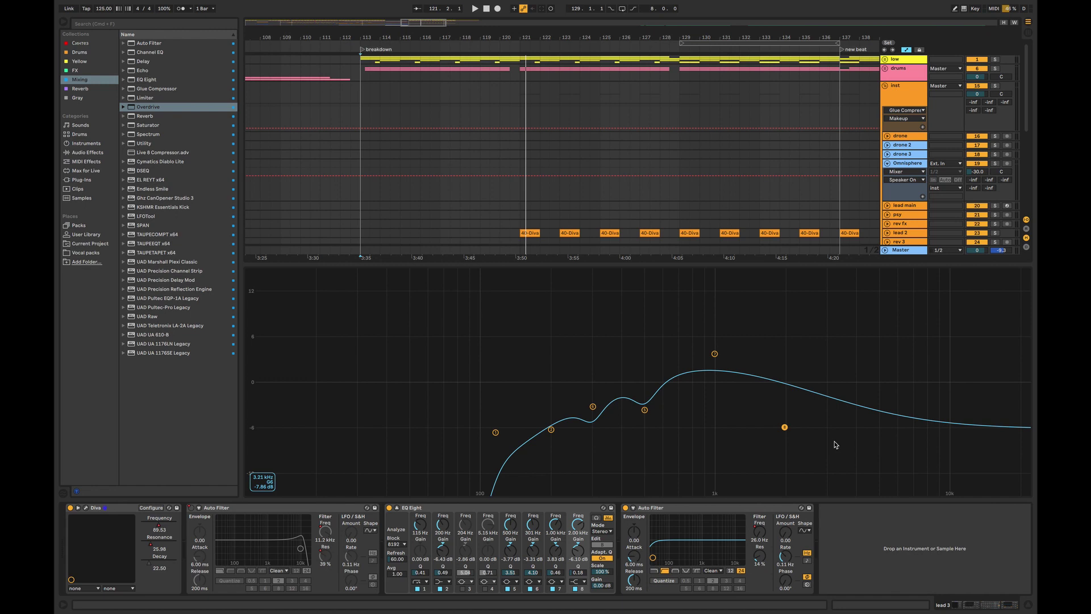
left_click(715, 354)
left_click_drag(715, 354, 715, 342)
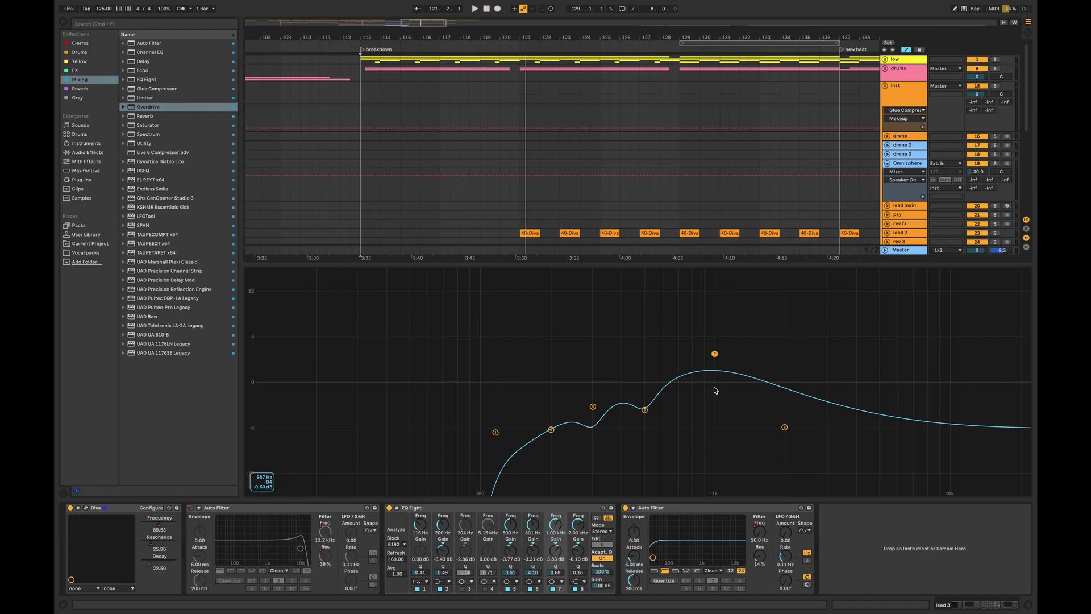
left_click(645, 410)
Open lead 3's 40-Diva 1 clip at bar 113 for editing, with an enlarged velocity lane and a close view of the first bars' notes
left_click(1028, 605)
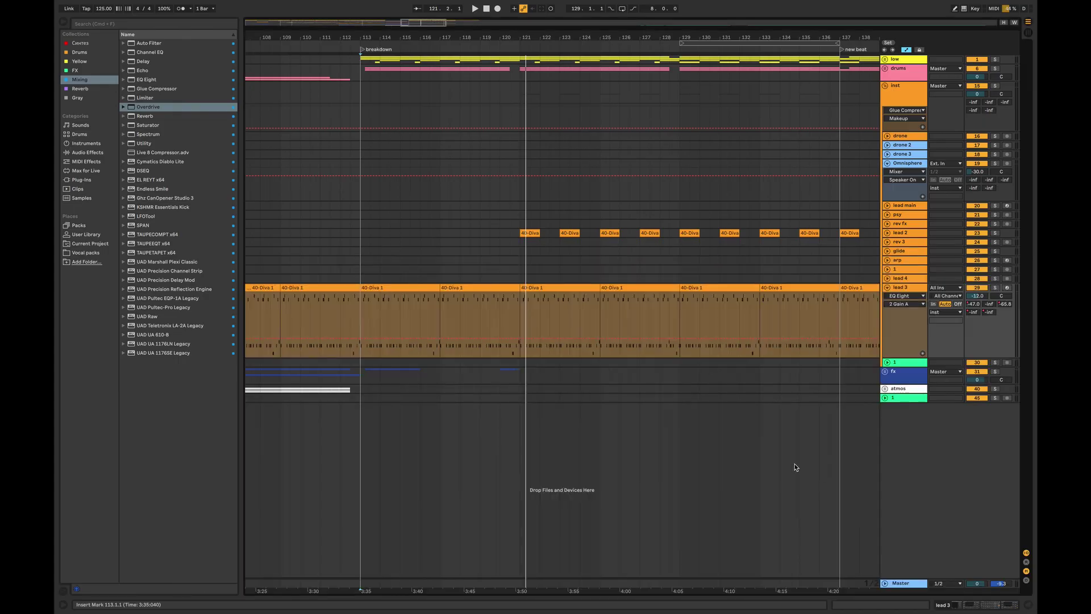
double_click(417, 287)
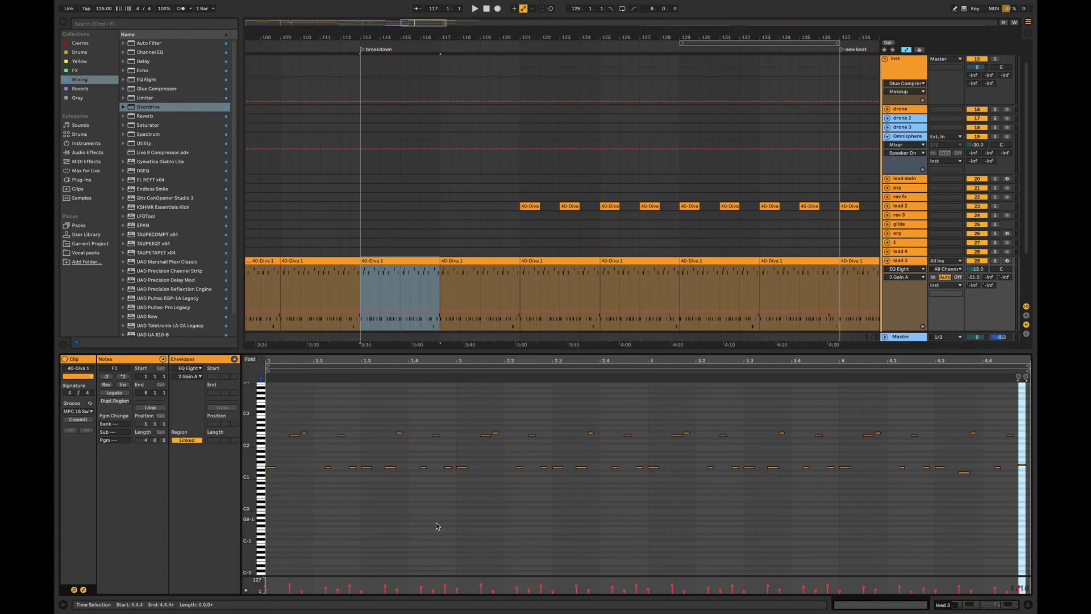
left_click_drag(422, 575, 446, 455)
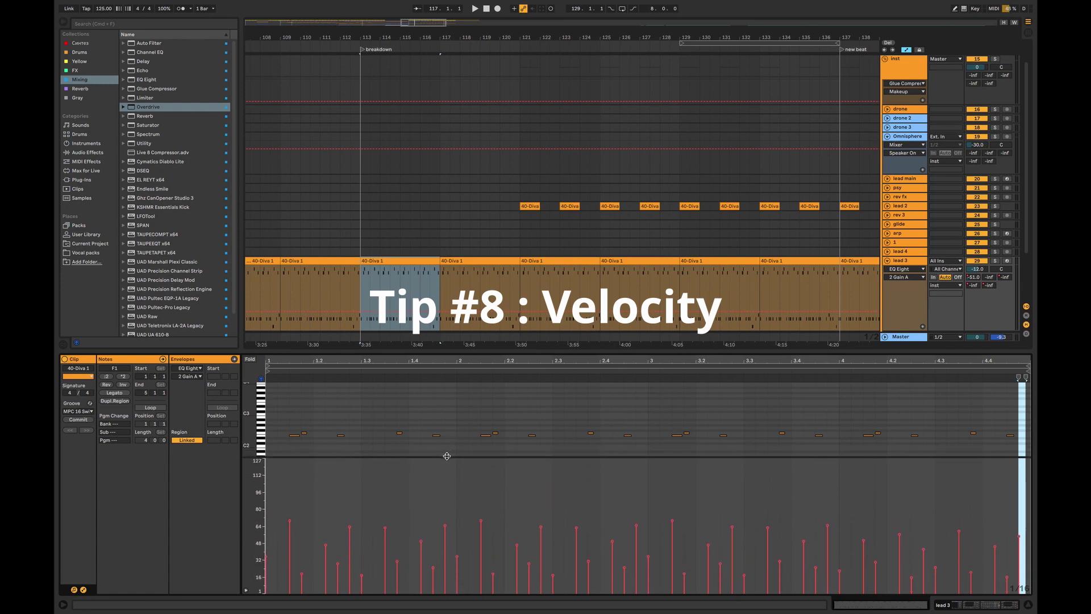
left_click(325, 548)
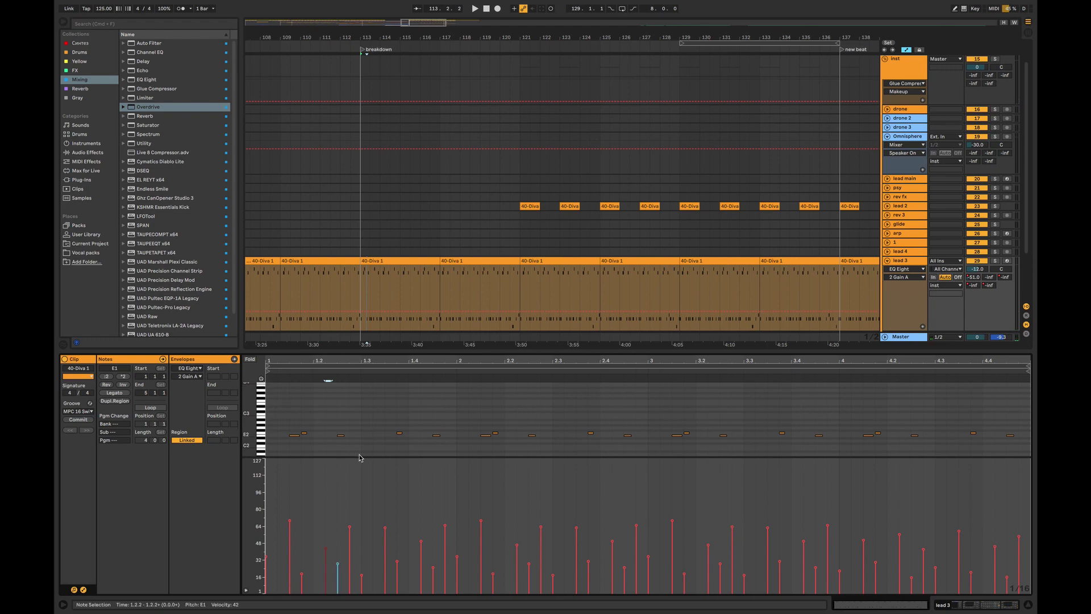
left_click_drag(411, 24, 412, 70)
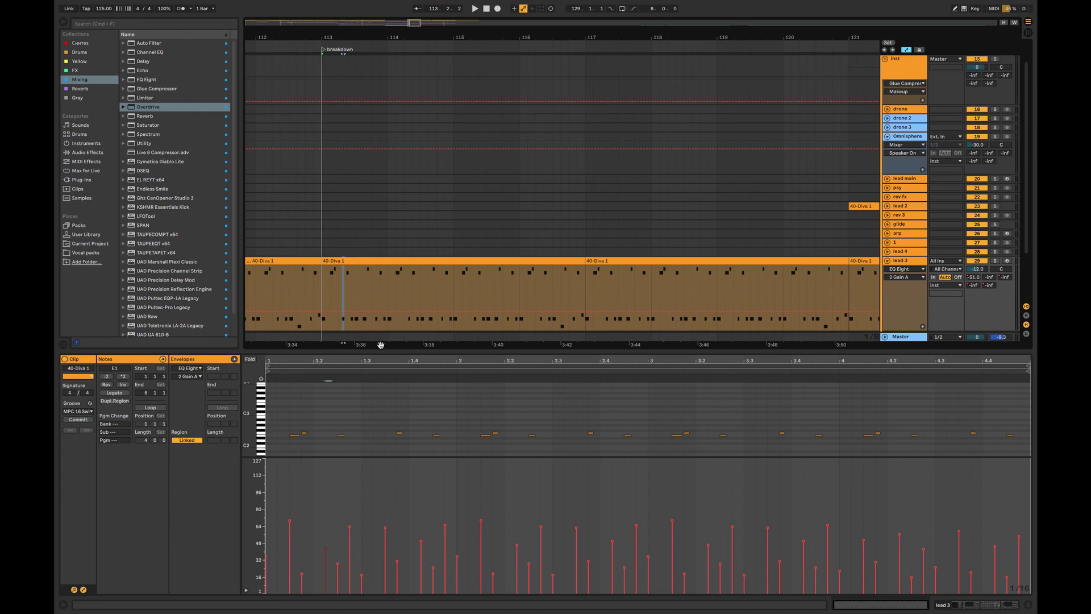
left_click_drag(383, 352, 384, 143)
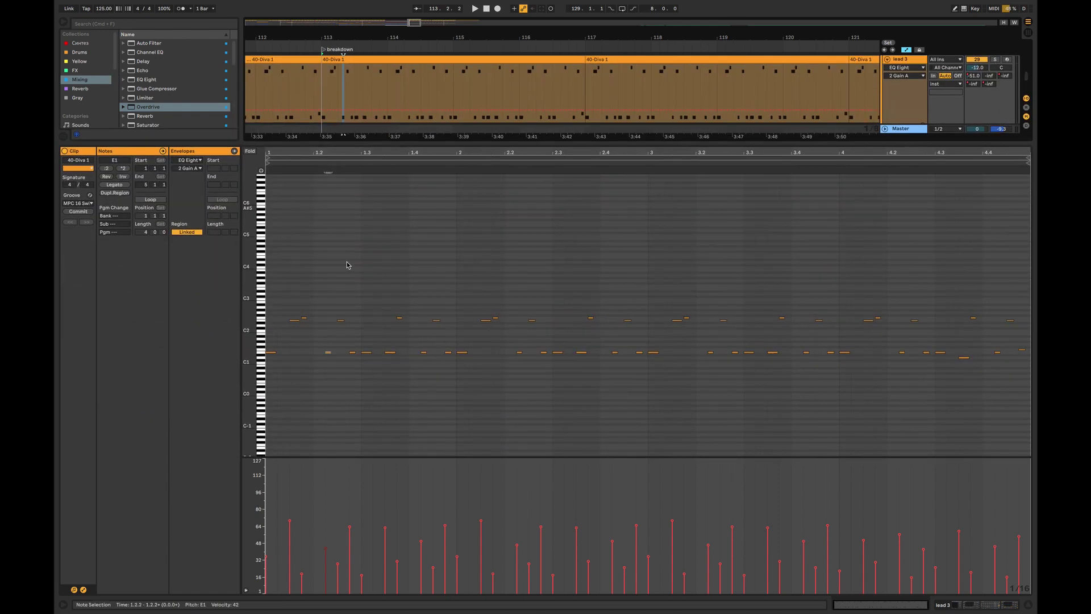
left_click_drag(261, 348, 254, 342)
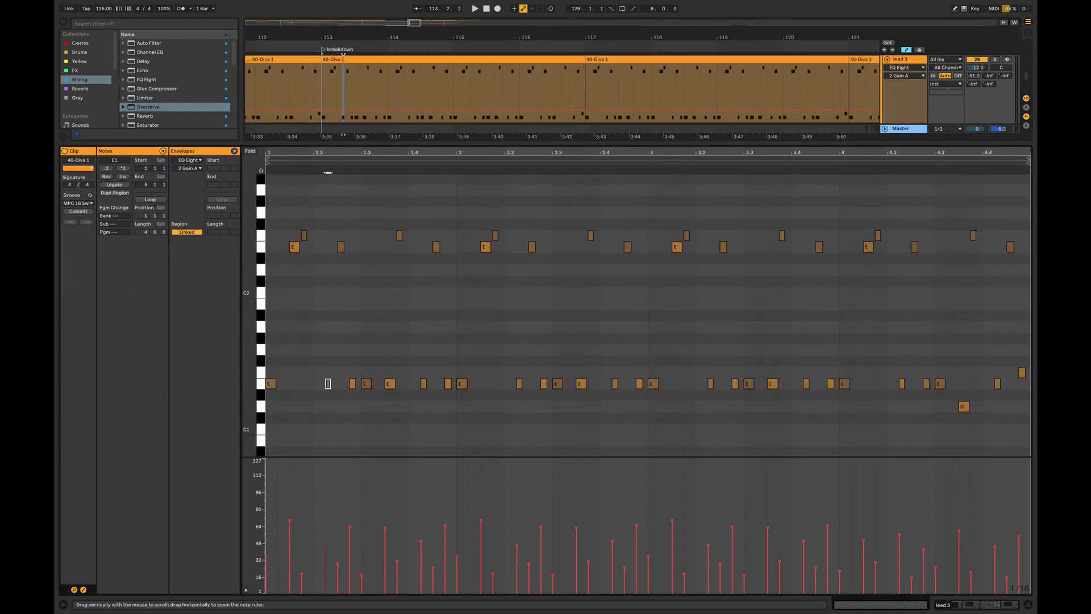
left_click_drag(308, 153, 345, 170)
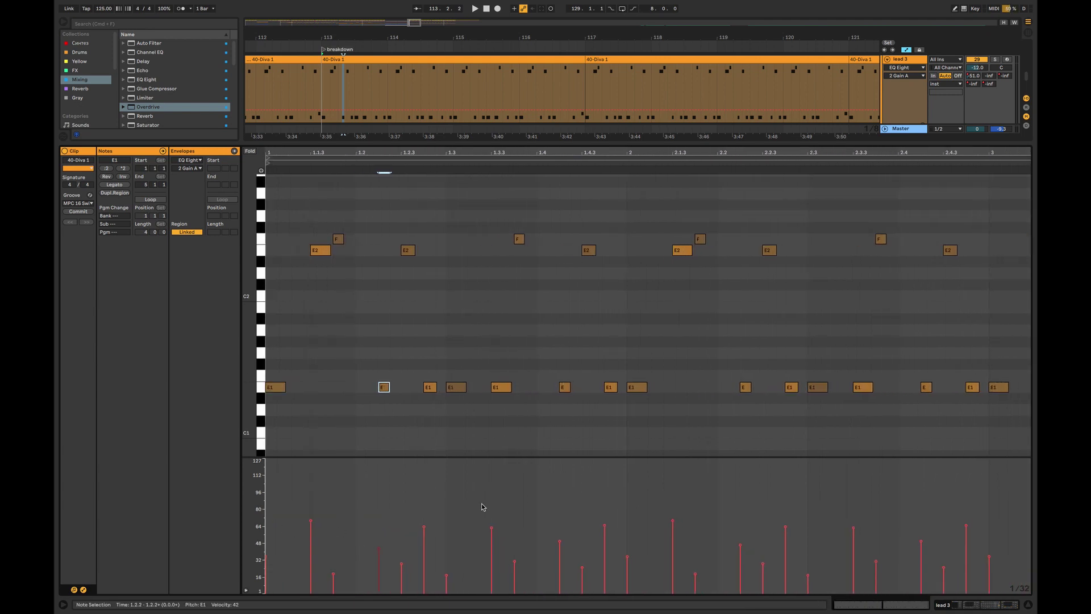
Level the velocities of all notes in the clip's first bar to about 62
left_click(544, 468)
left_click_drag(622, 406, 248, 225)
mouse_move(311, 519)
left_mouse_down()
mouse_move(311, 595)
mouse_move(311, 518)
left_mouse_up()
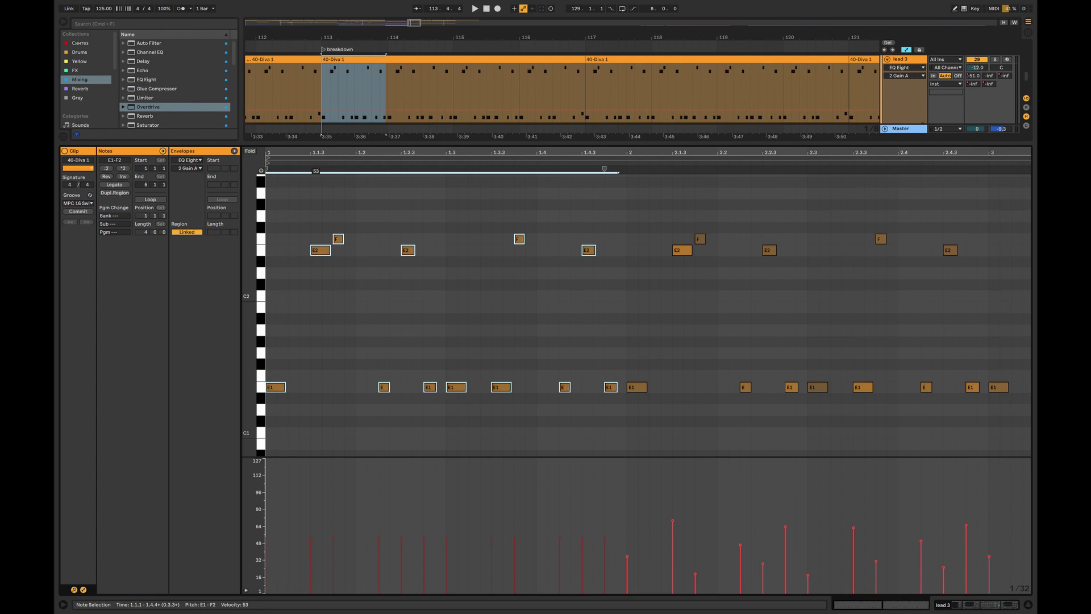
left_click(345, 522)
Lower the velocities of the clip's first three notes: the opening E1 to about 19, the E2 to 54 and the F2 to about 21
left_click_drag(266, 528, 267, 576)
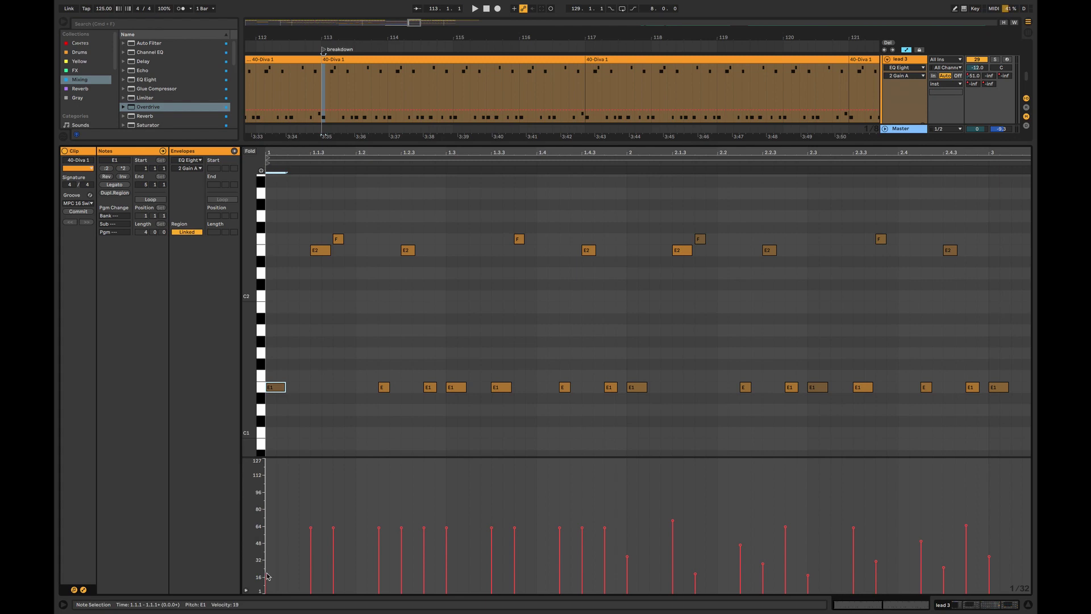
left_click_drag(267, 574, 267, 578)
left_click_drag(267, 578, 268, 577)
left_click_drag(267, 578, 267, 579)
left_click_drag(307, 531, 308, 547)
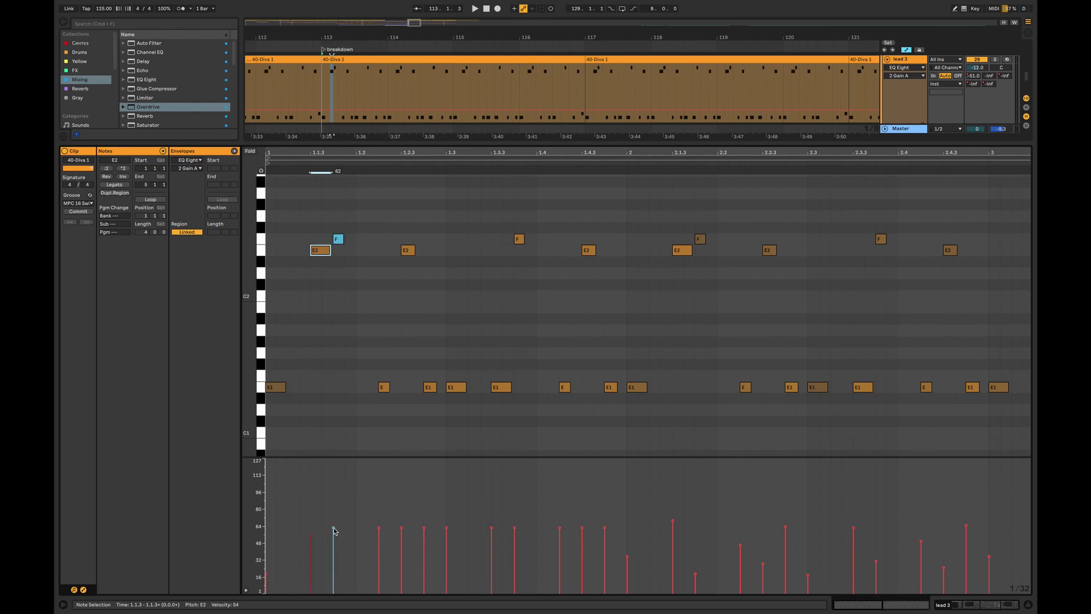
left_click_drag(334, 531, 335, 573)
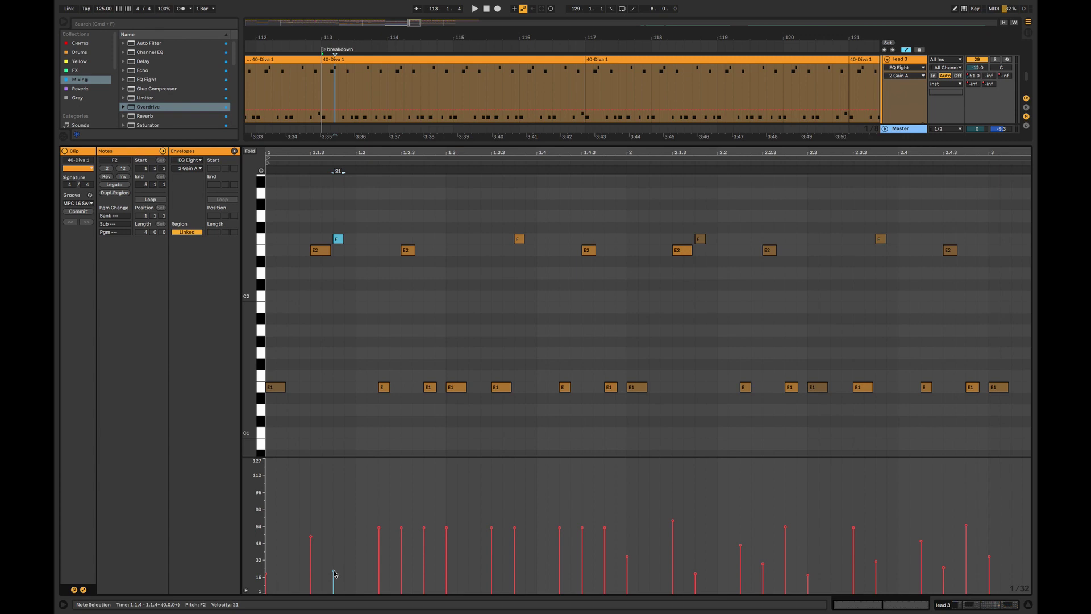
left_click_drag(334, 571, 333, 570)
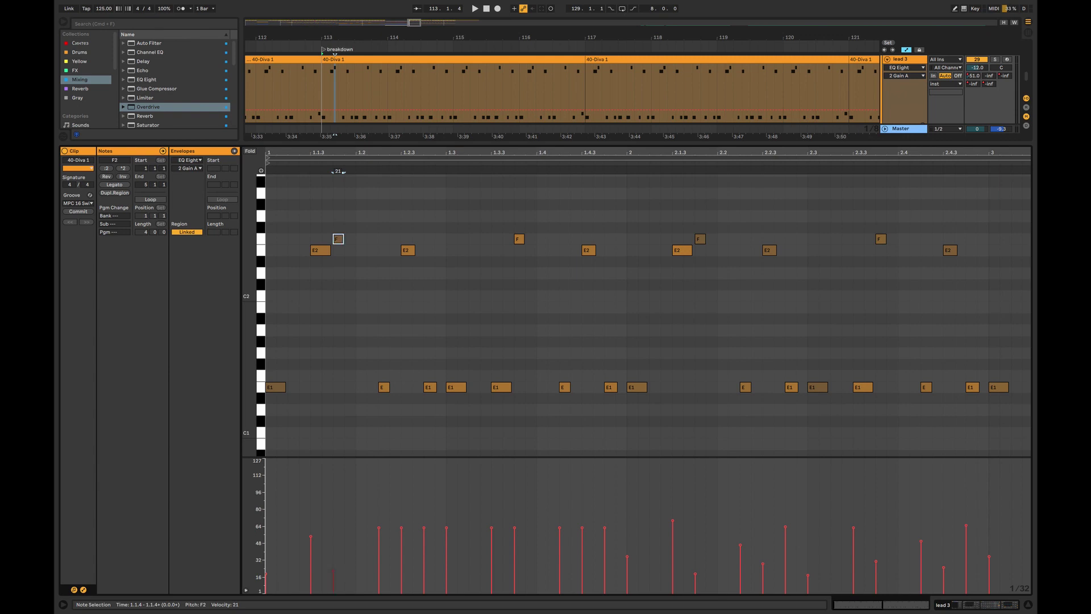
Reduce the velocity of the E1 note at 1.2.2 to 37 and of the F2 note at 1.1.4 to 8
left_click(380, 540)
left_click_drag(379, 527, 379, 527)
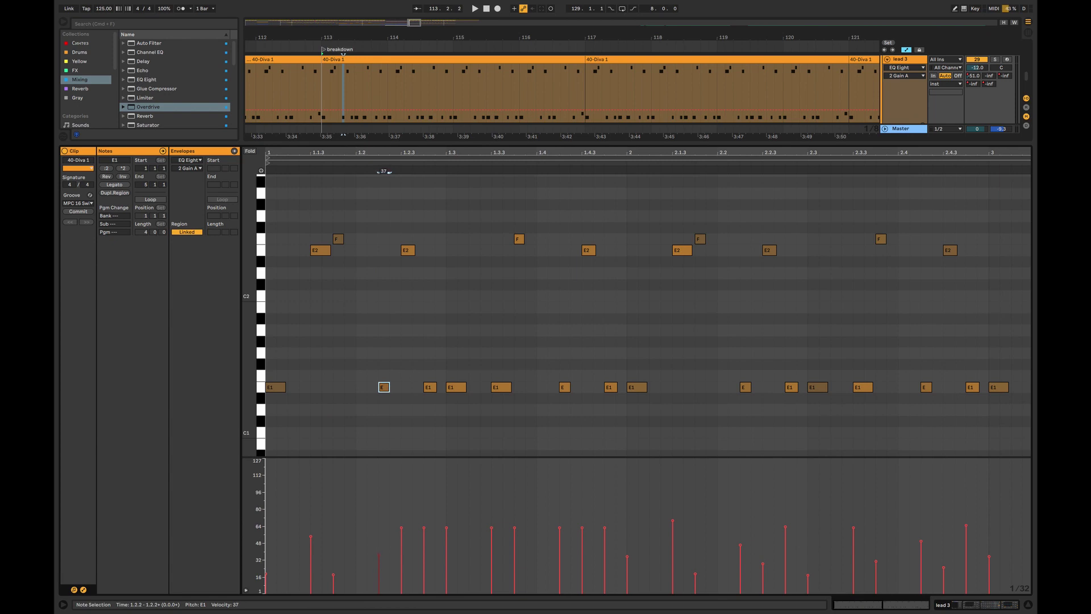
left_click_drag(333, 575, 334, 582)
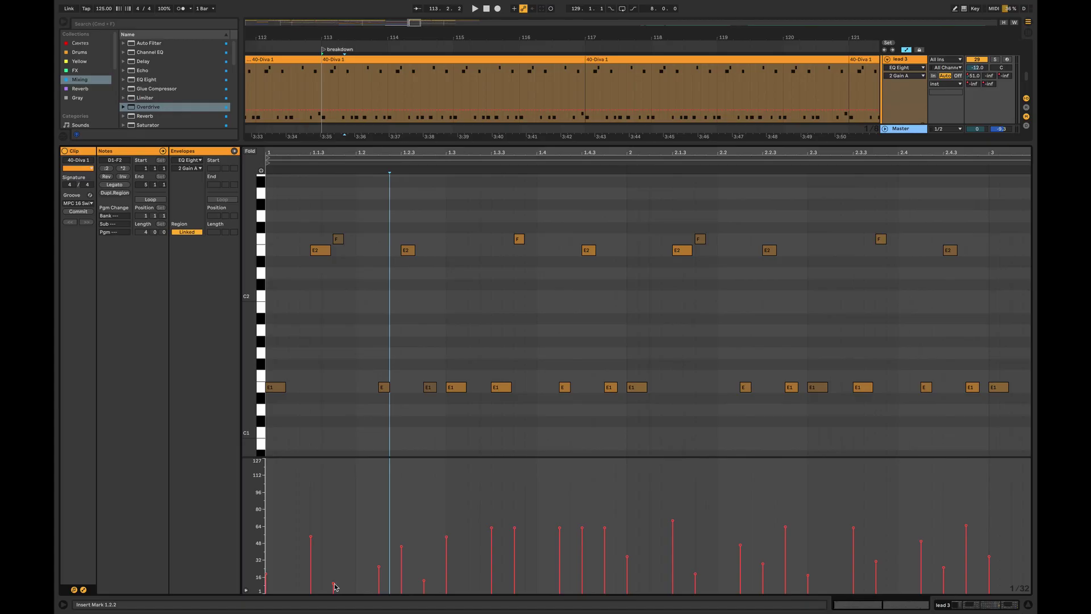
left_click_drag(333, 582, 334, 585)
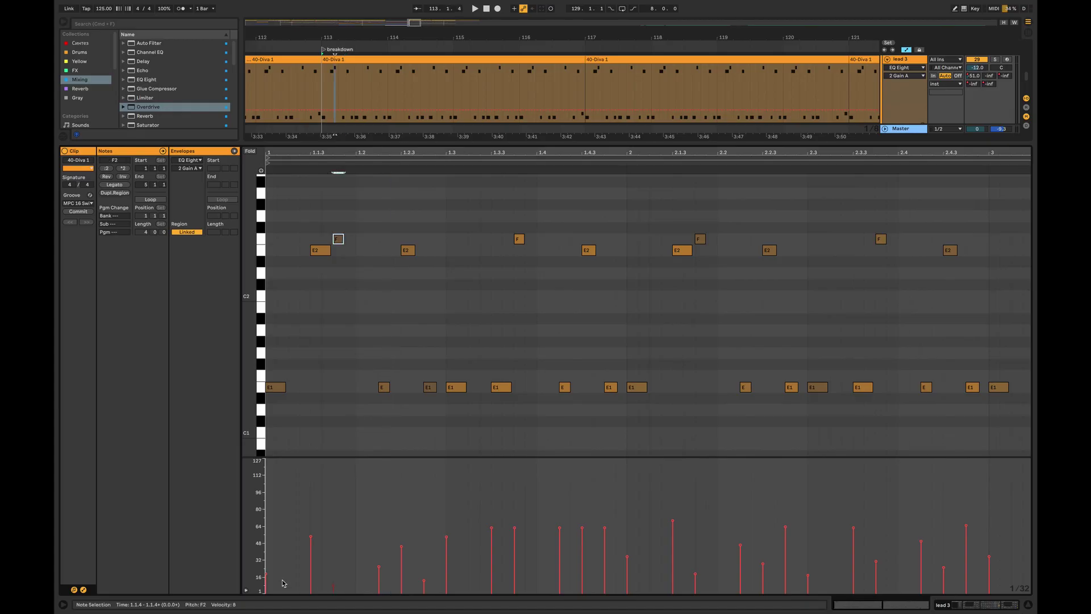
Readjust the note velocities to 21 for the opening E1, 7 for the F2 at 1.1.4 and 24 for the E1 at 1.2.2
left_click_drag(267, 574, 267, 576)
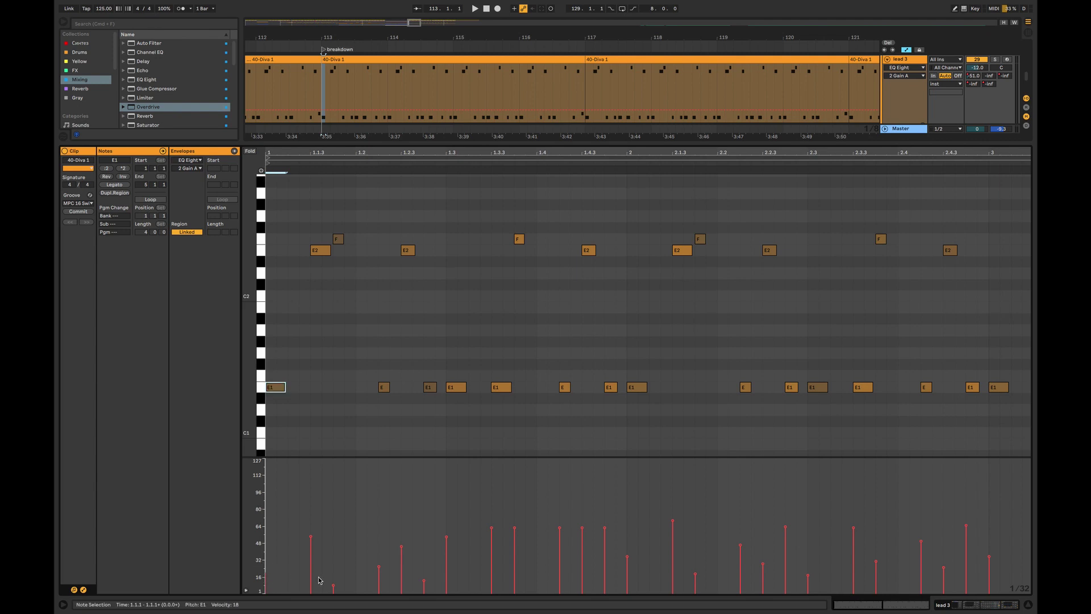
left_click(333, 586)
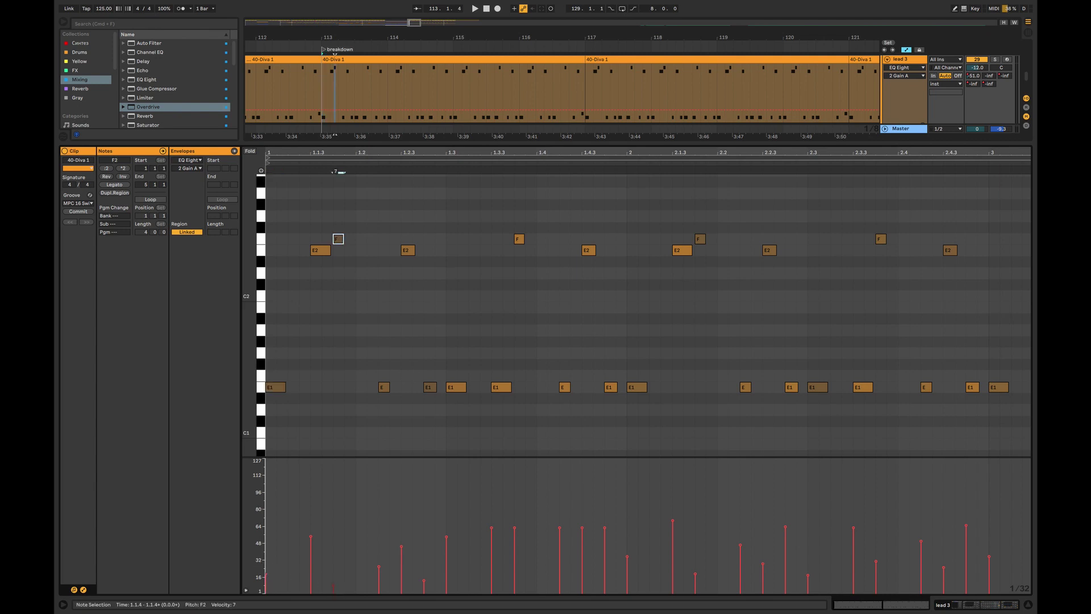
left_click(378, 566)
left_click(266, 571)
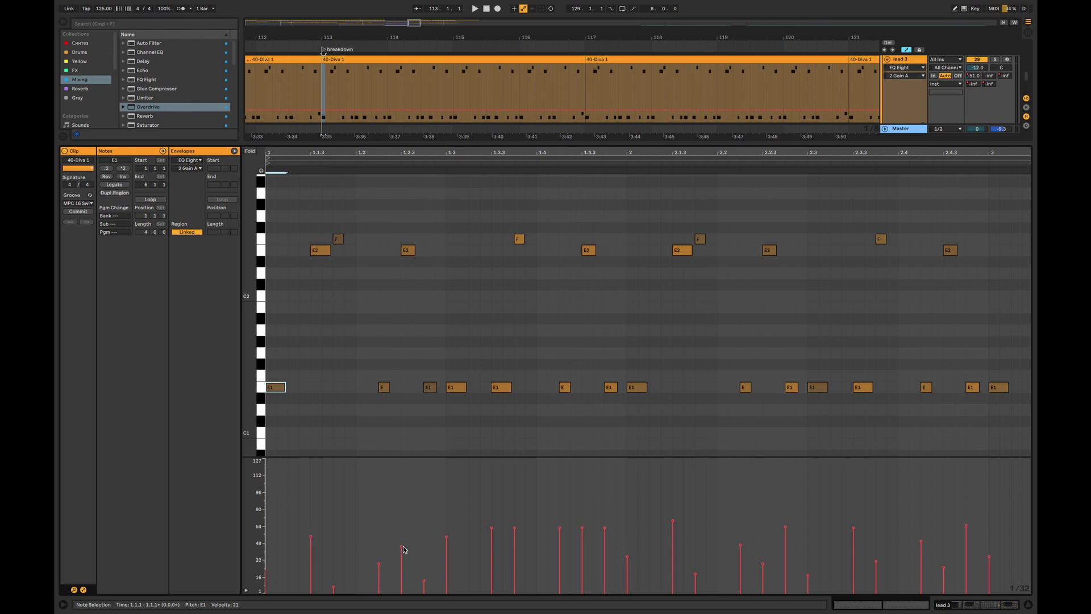
left_click(379, 564)
left_click_drag(379, 564, 380, 576)
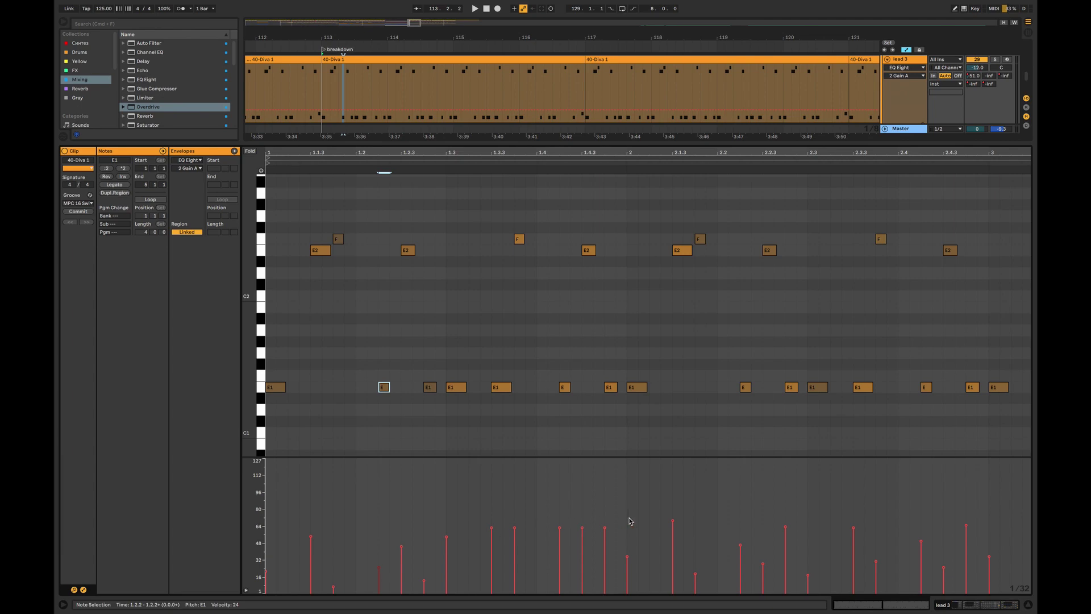
Examine the note velocities of lead 3's 40-Diva 1 clip at bar 117 and close the clip editor
left_click_drag(851, 604, 855, 594)
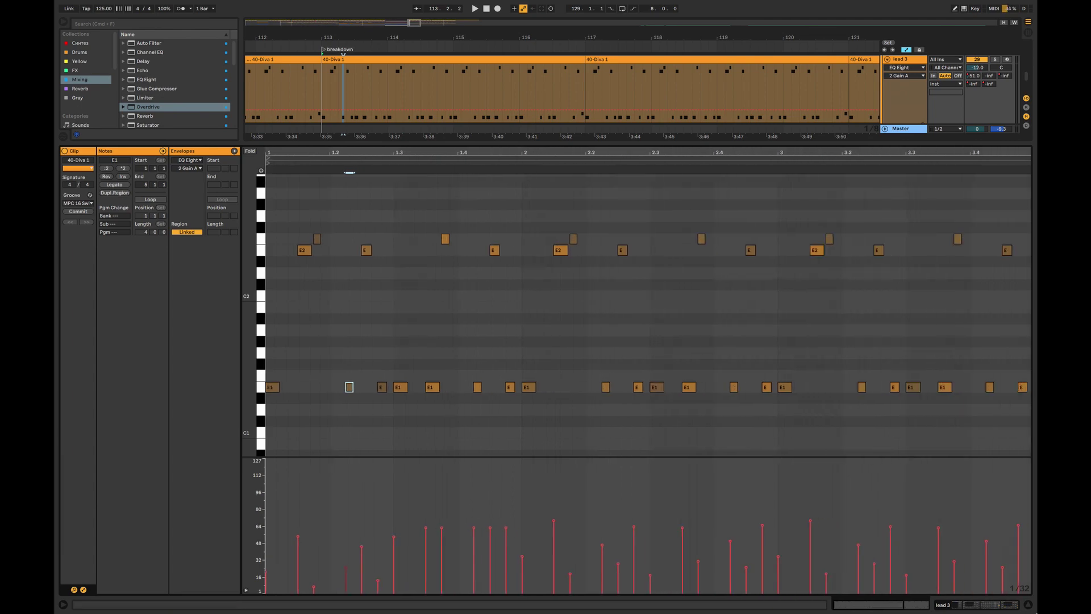
left_click(1030, 607)
double_click(616, 288)
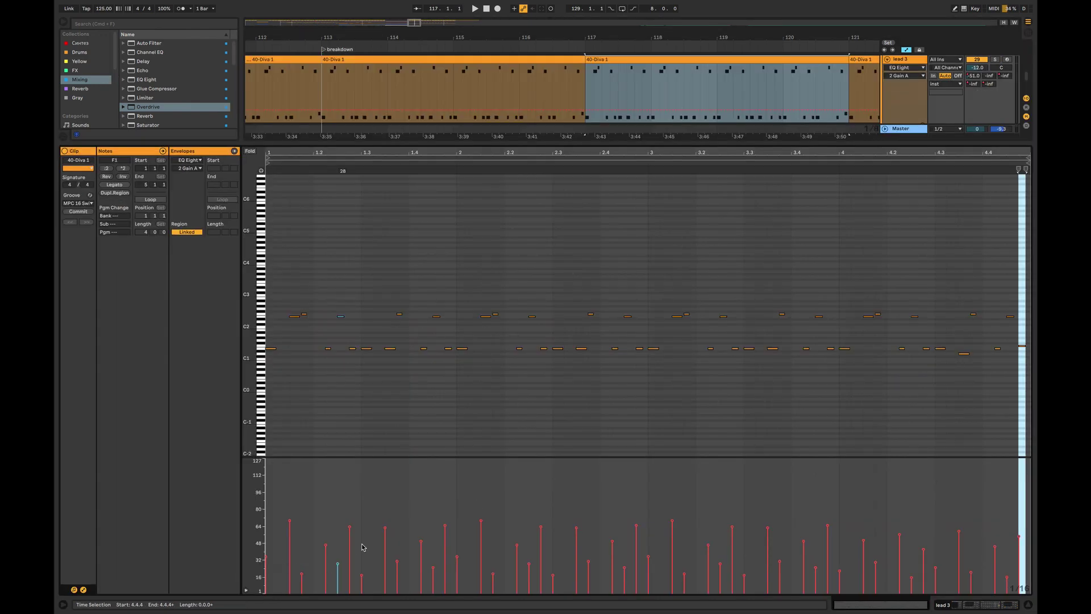
key("super+alt+l")
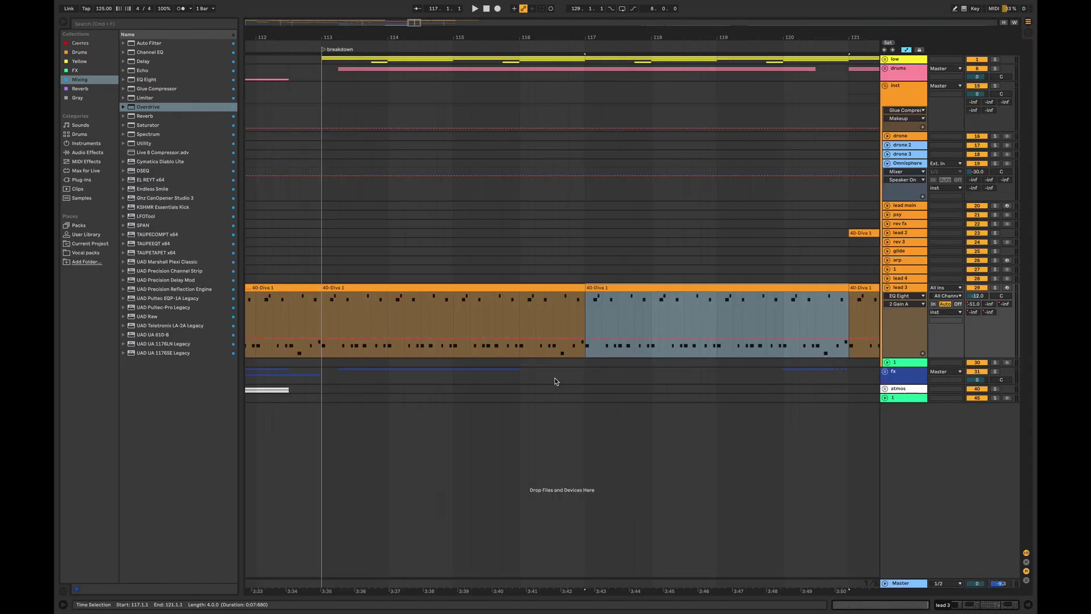